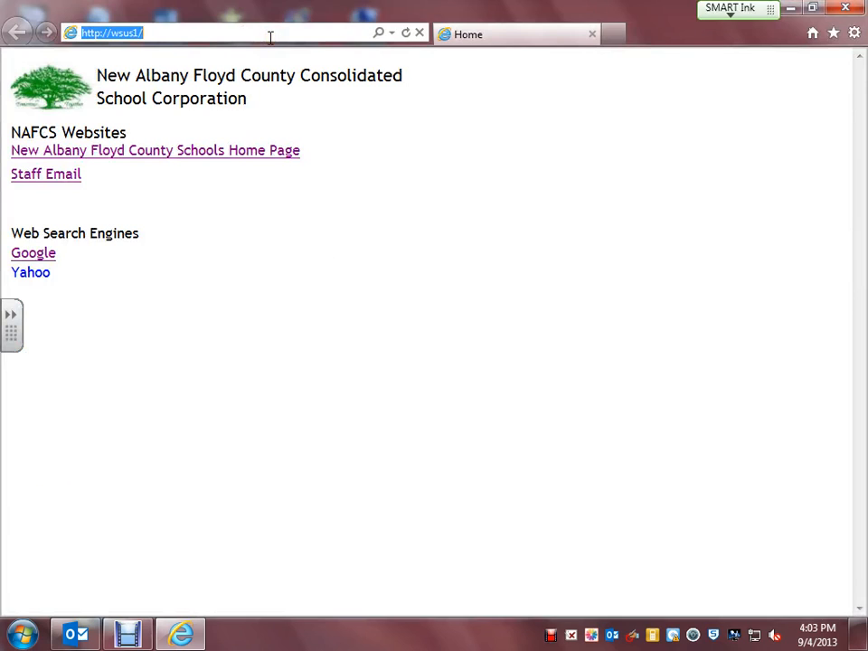
pyautogui.press('BackSpace')
pyautogui.write('www.')
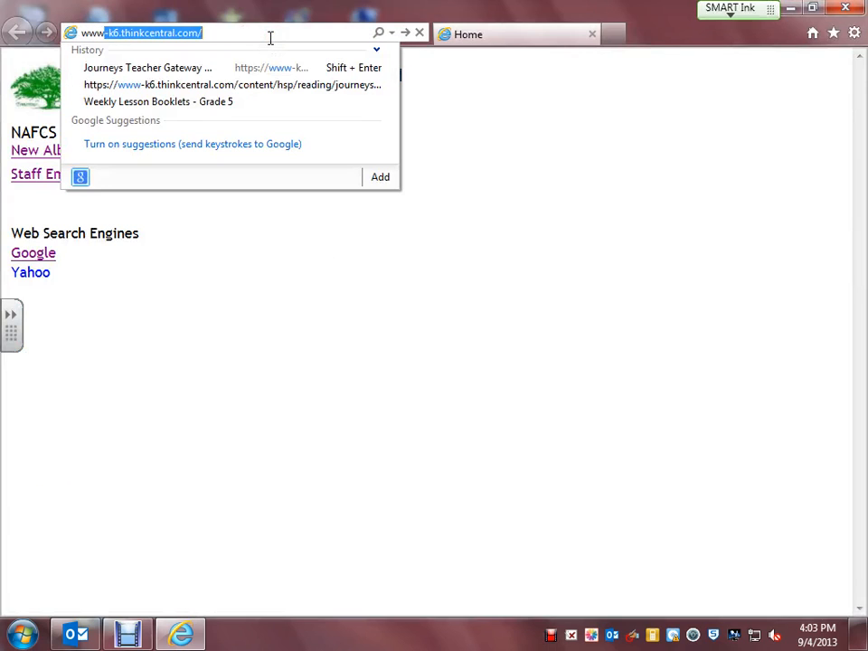
pyautogui.write('prezi.com')
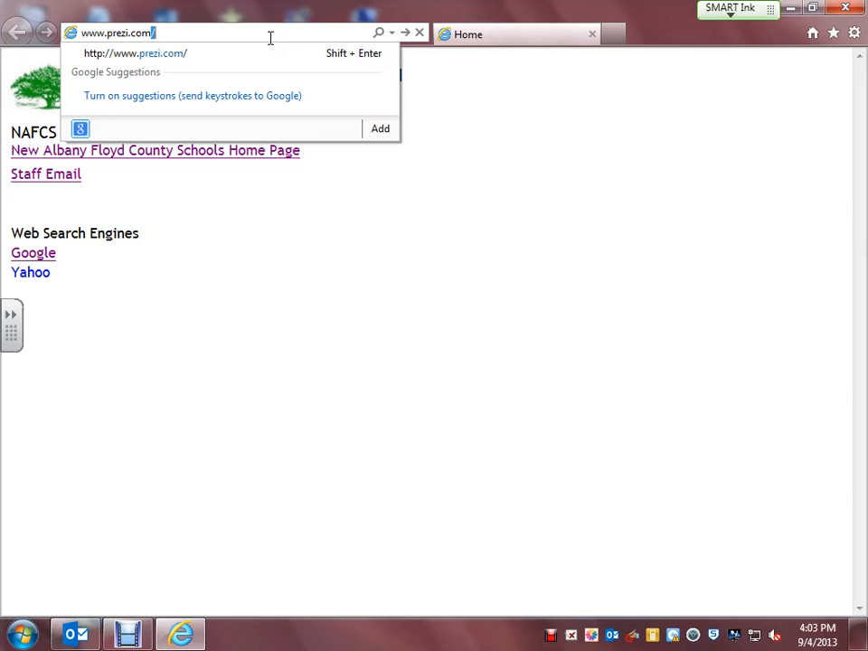
pyautogui.press('Return')
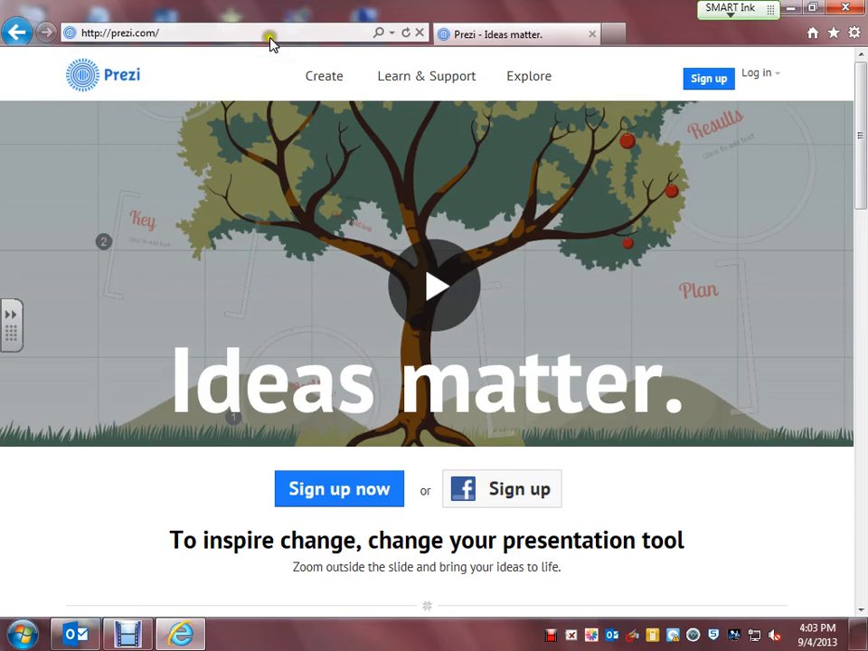
# Log into the Prezi account with its e-mail address and password.
pyautogui.click(758, 74)
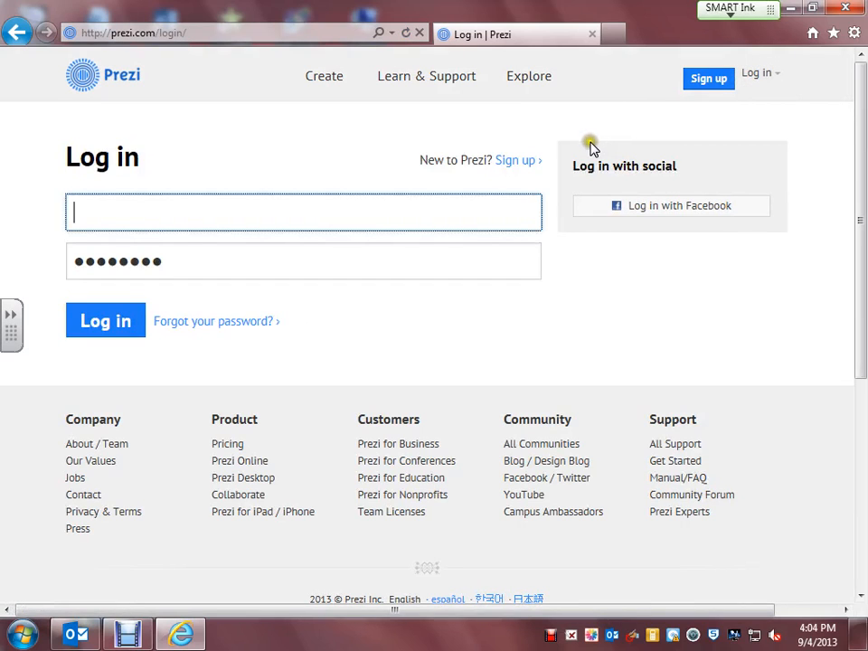
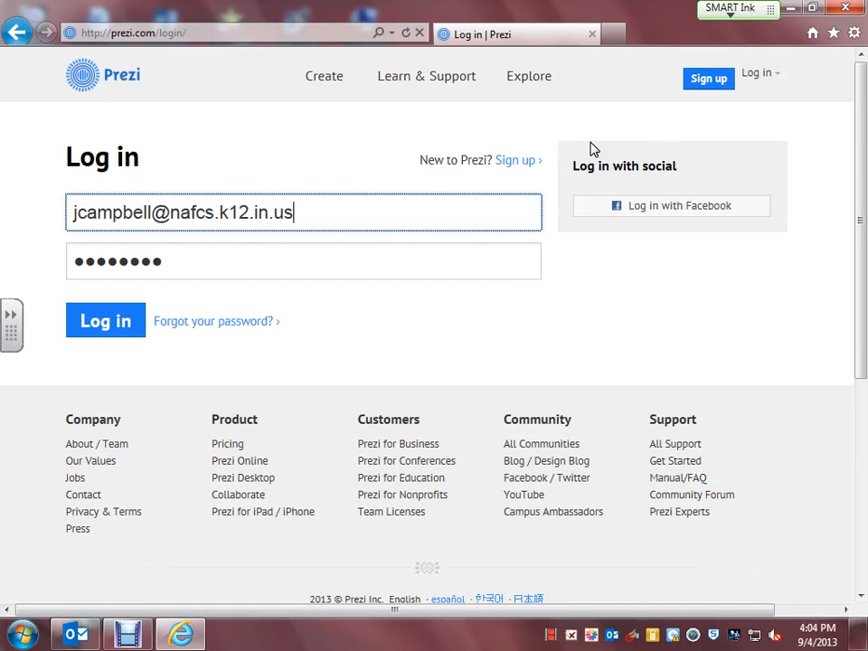
pyautogui.press('Tab')
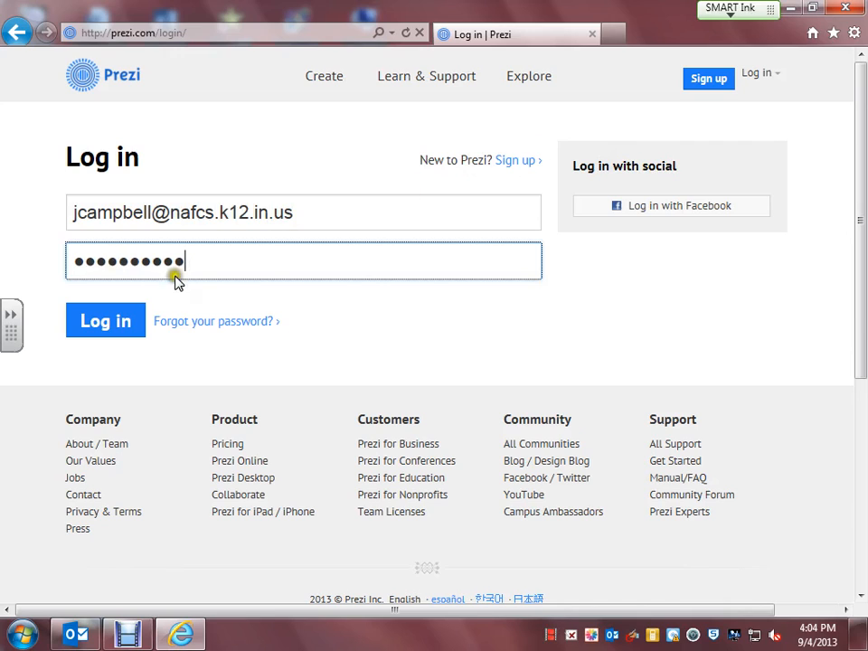
pyautogui.click(125, 327)
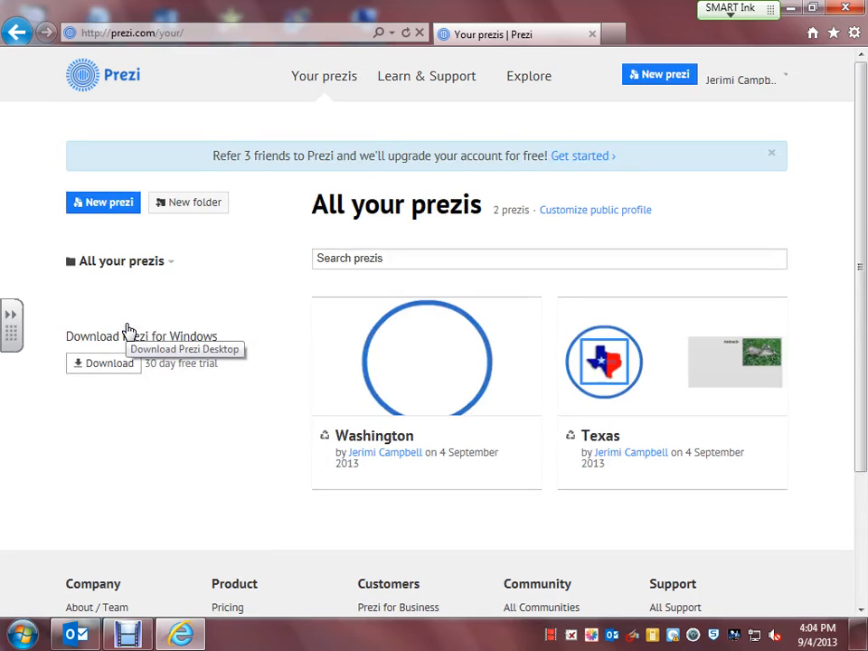
# Create a new prezi from the All your prezis page, opening the template chooser.
pyautogui.moveTo(528, 345)
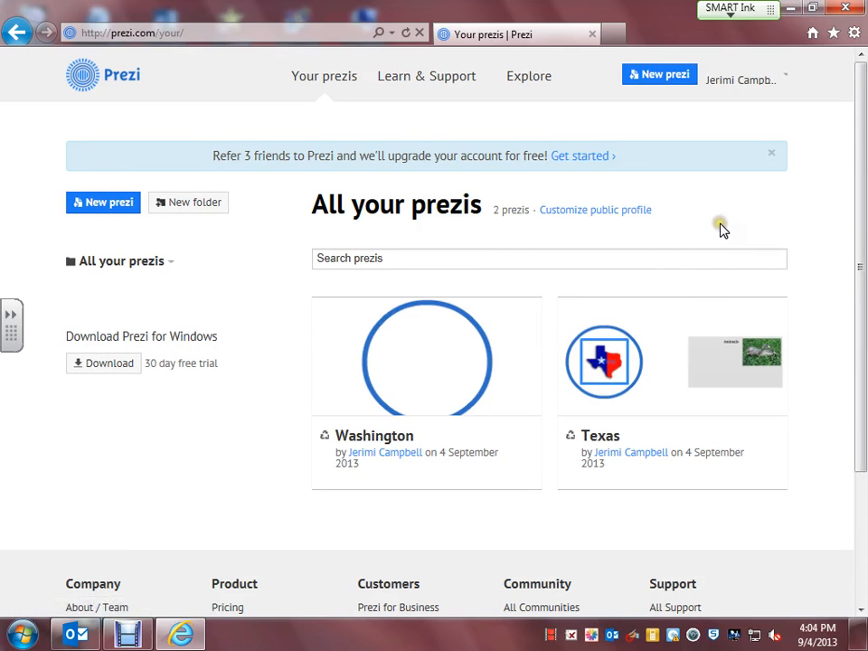
pyautogui.click(670, 78)
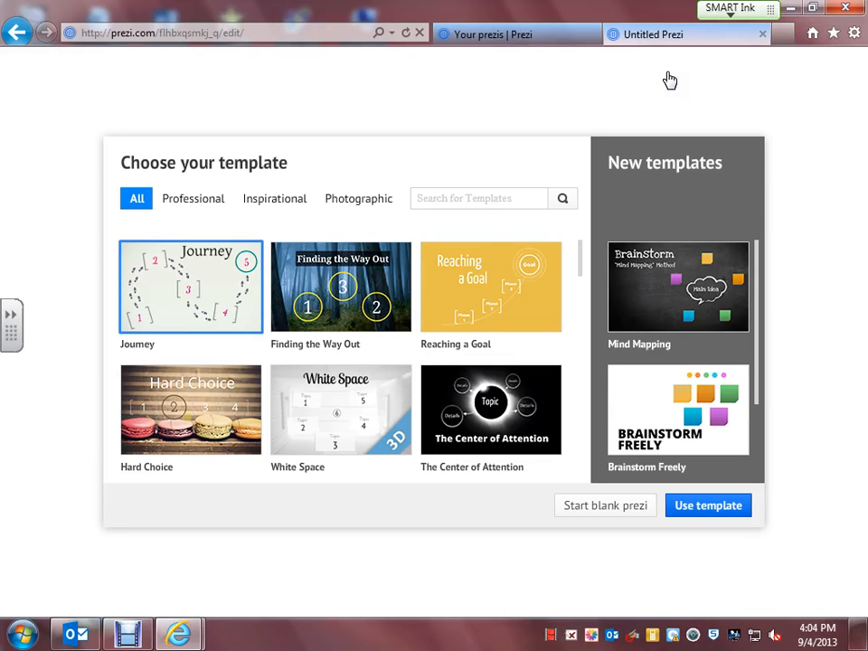
# Choose Start blank prezi to get a single empty circle frame.
pyautogui.click(602, 512)
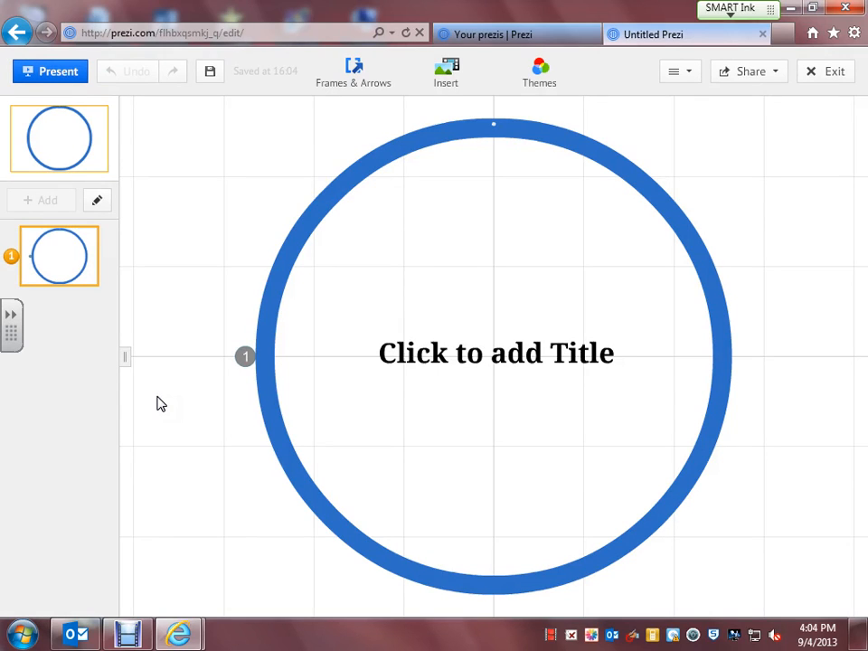
# Type 'Indiana' into the circle frame's title placeholder.
pyautogui.click(479, 354)
pyautogui.click(482, 356)
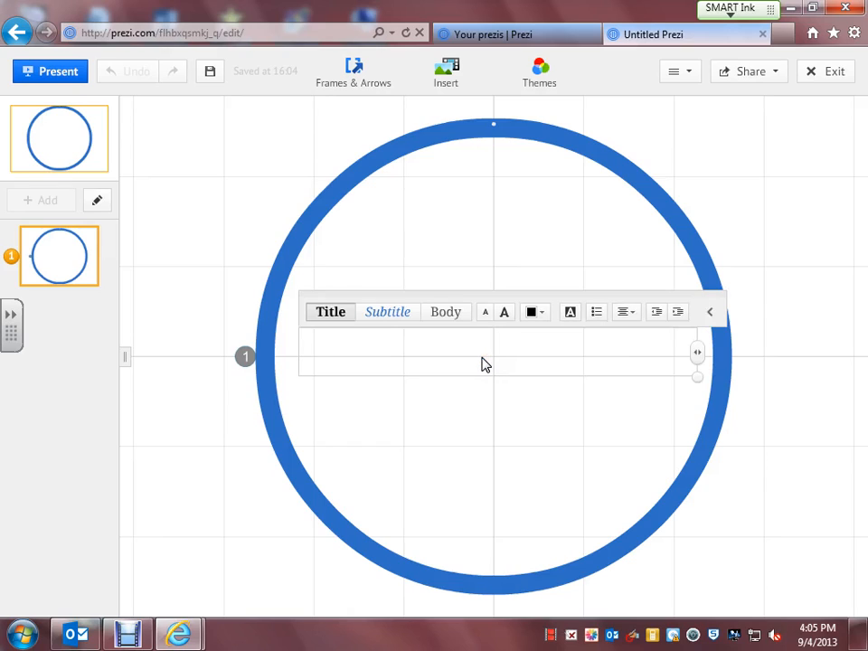
pyautogui.write('Indiana')
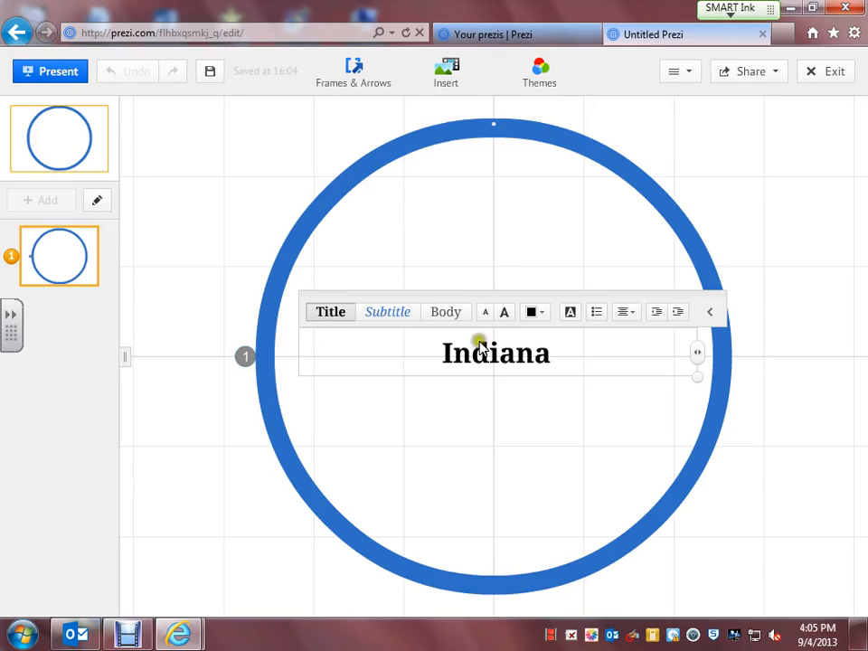
# Try red colour and Body/Subtitle styles, settle on Title style, and enlarge the Indiana text.
pyautogui.moveTo(553, 352); pyautogui.dragTo(442, 351)
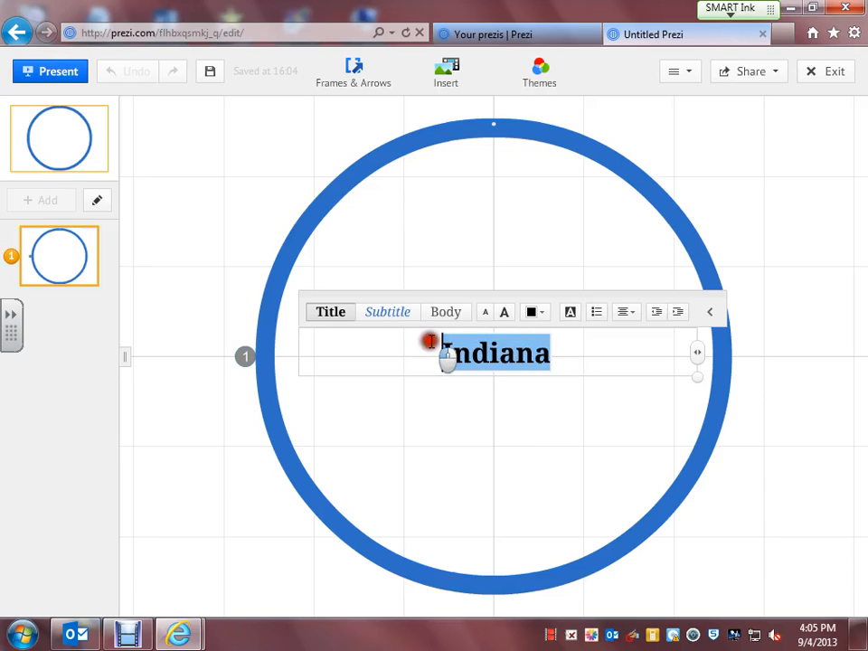
pyautogui.click(540, 312)
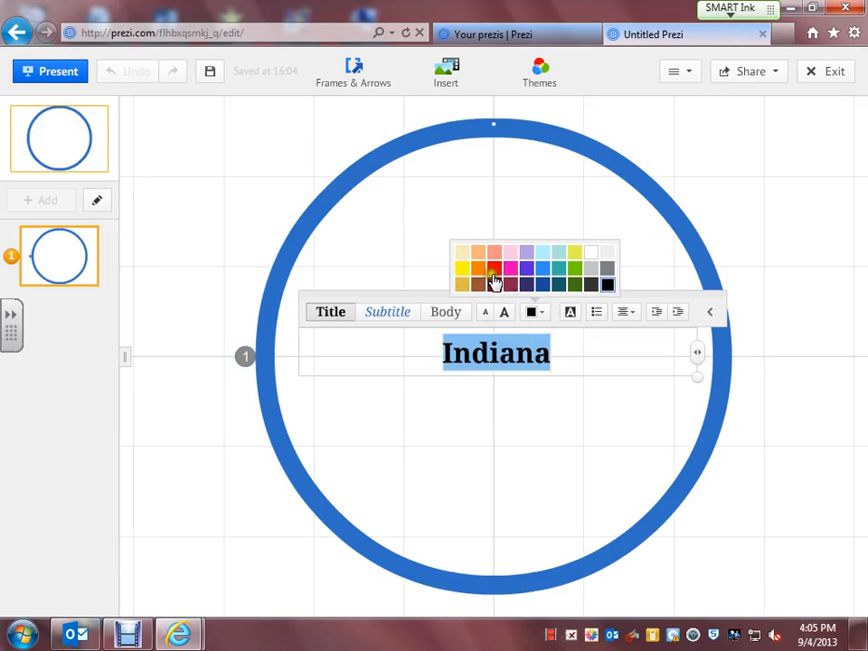
pyautogui.click(495, 268)
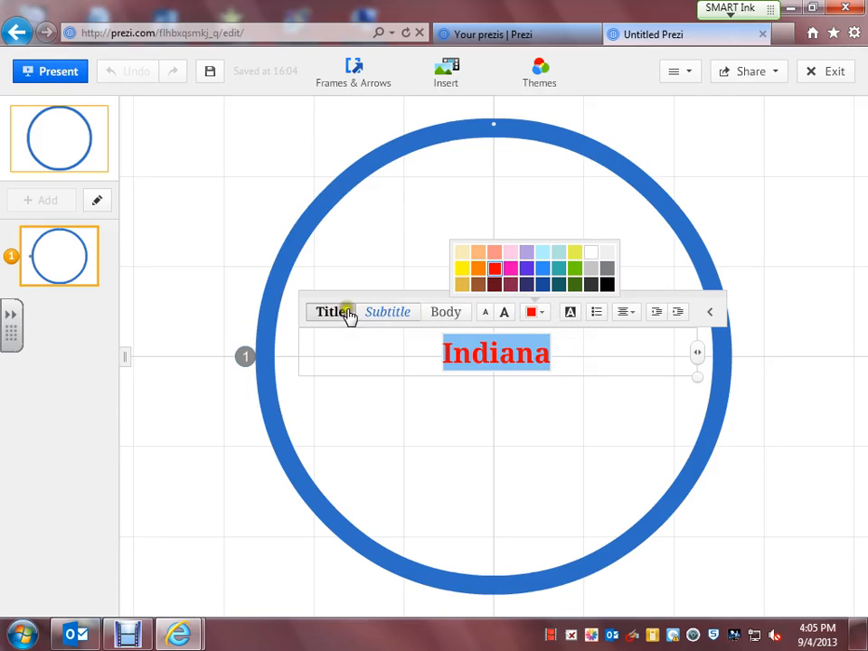
pyautogui.click(443, 314)
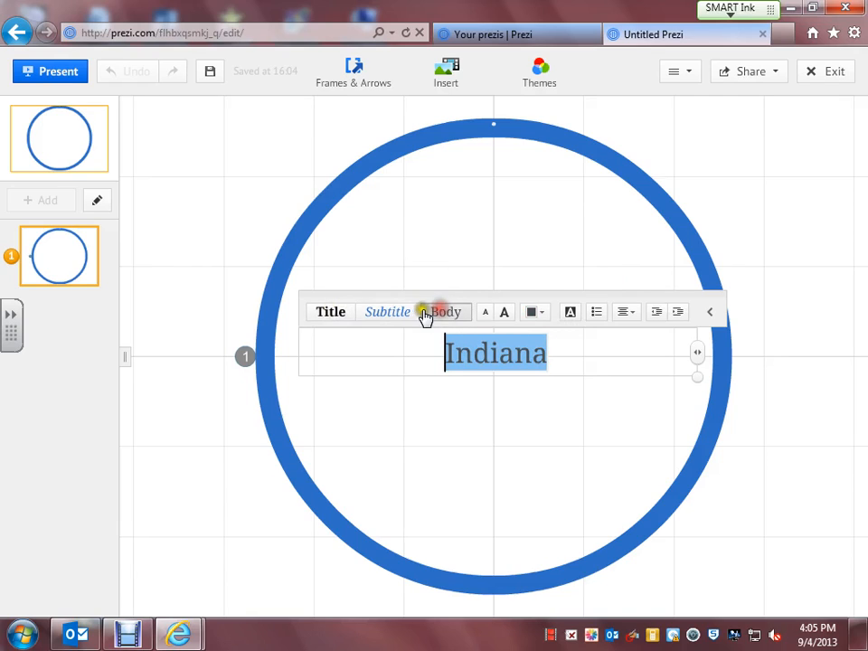
pyautogui.click(383, 312)
pyautogui.click(323, 313)
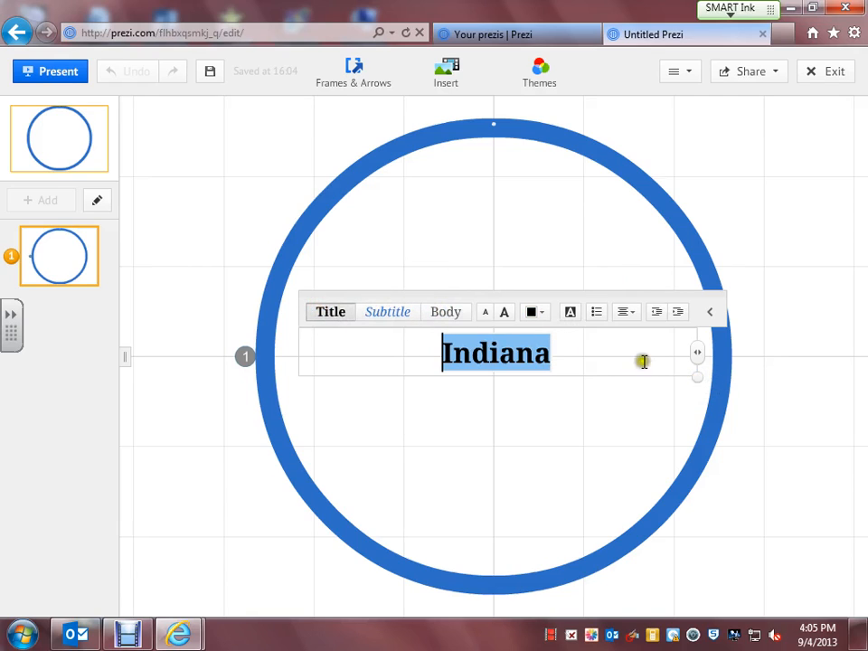
pyautogui.moveTo(697, 382); pyautogui.dragTo(775, 471)
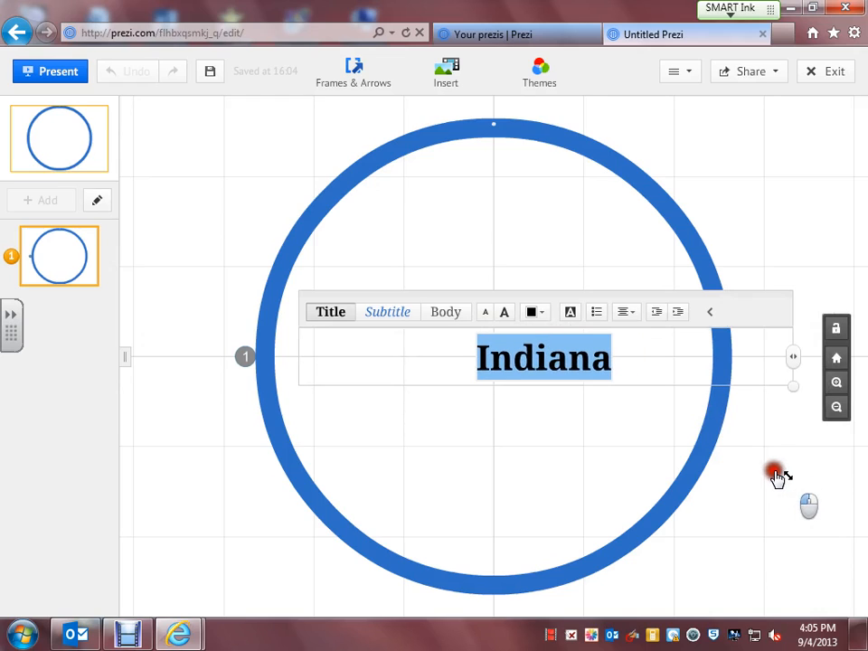
pyautogui.click(435, 356)
# Drag the Indiana title from the centre up to the top of the circle frame.
pyautogui.click(543, 445)
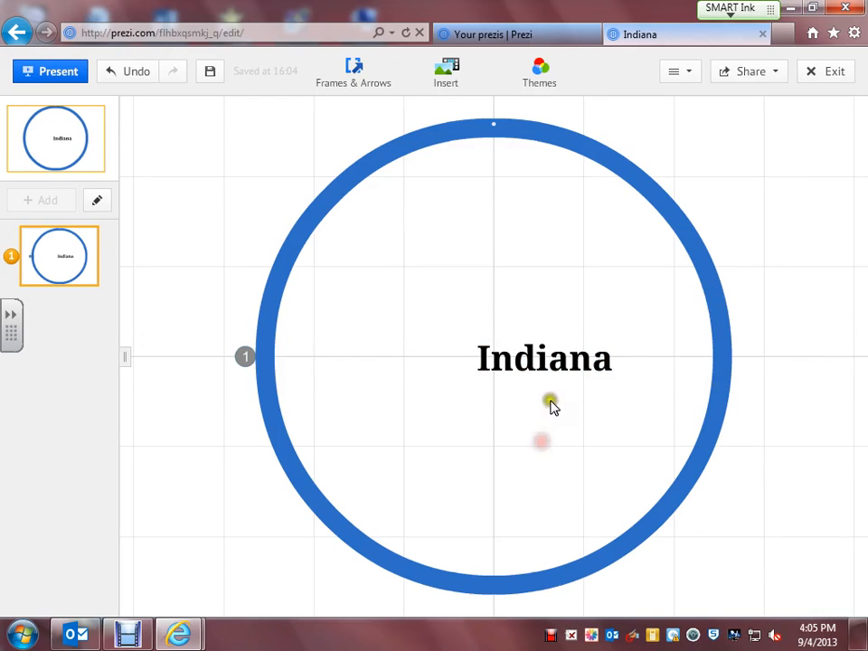
pyautogui.moveTo(500, 358); pyautogui.dragTo(473, 356)
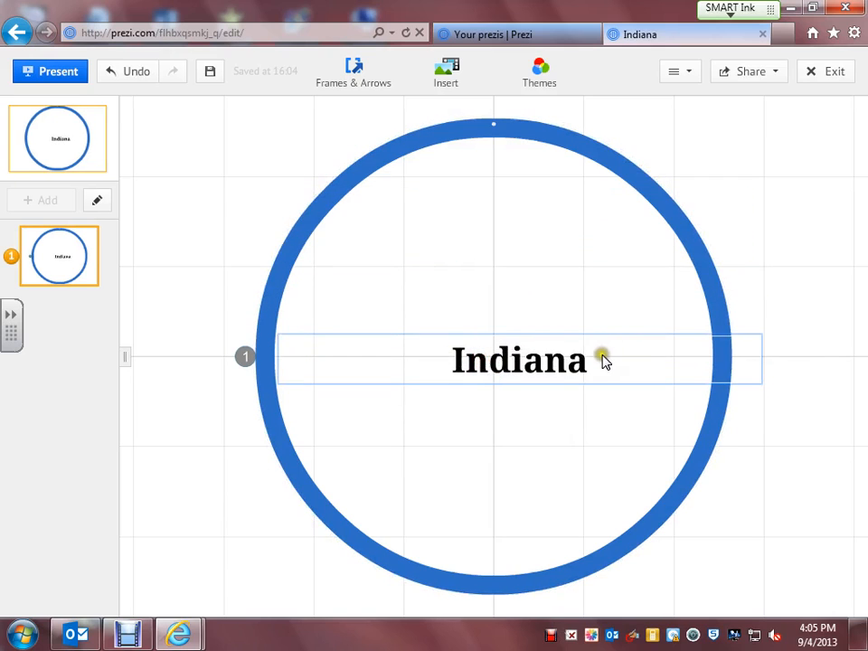
pyautogui.click(602, 362)
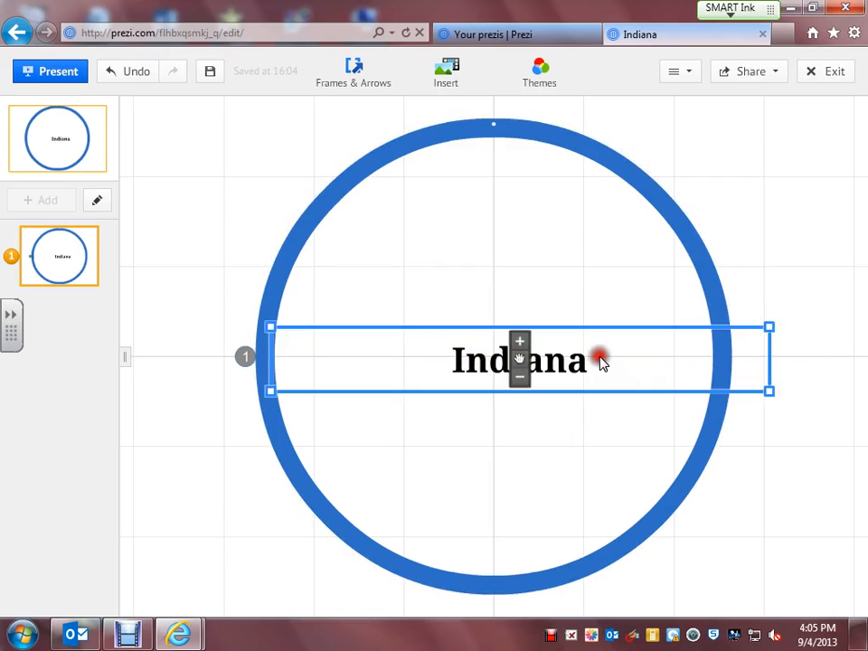
pyautogui.click(601, 362)
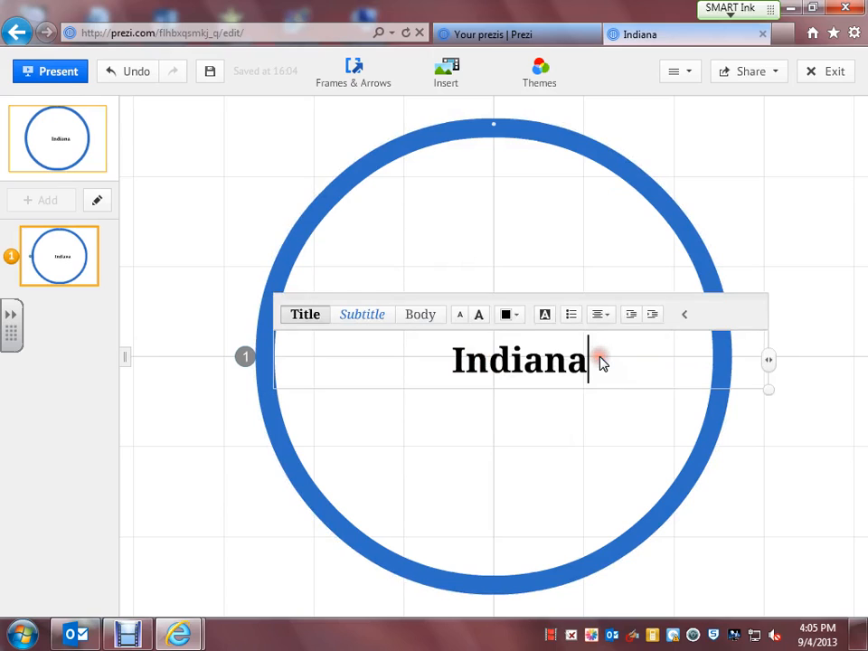
pyautogui.click(567, 441)
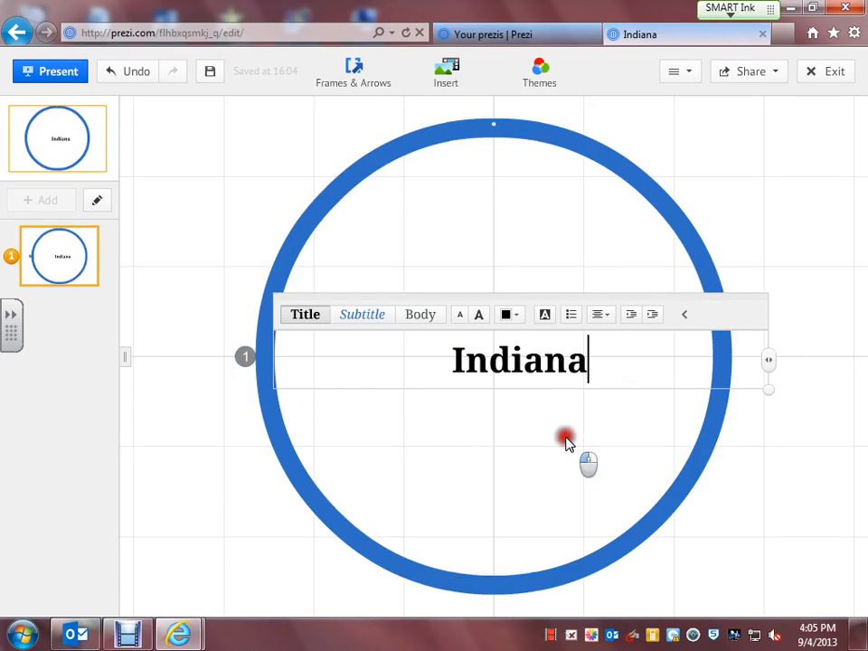
pyautogui.click(511, 358)
pyautogui.moveTo(511, 358); pyautogui.dragTo(483, 193)
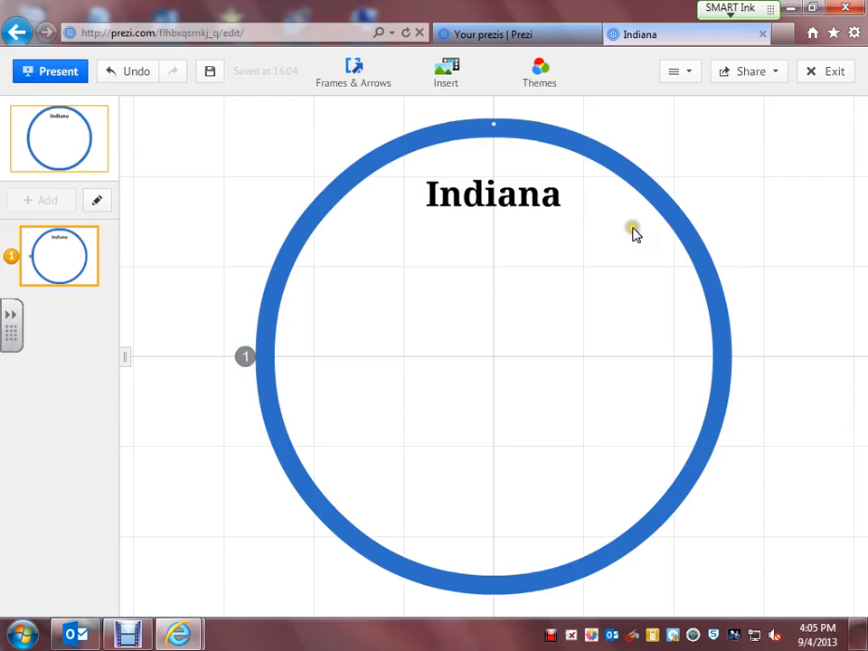
# Search web images for 'Indiana' via Insert > Image and browse the results.
pyautogui.click(444, 78)
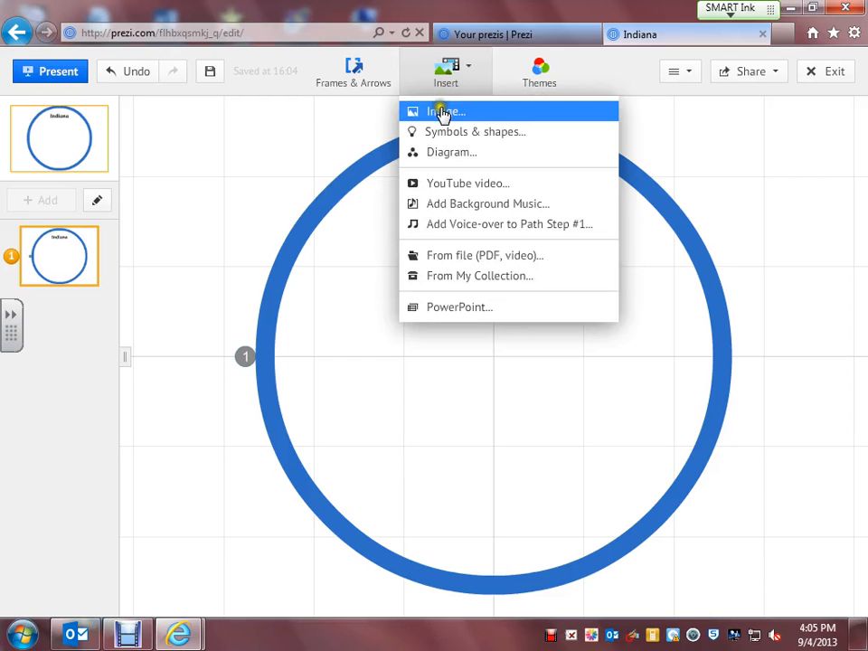
pyautogui.click(444, 111)
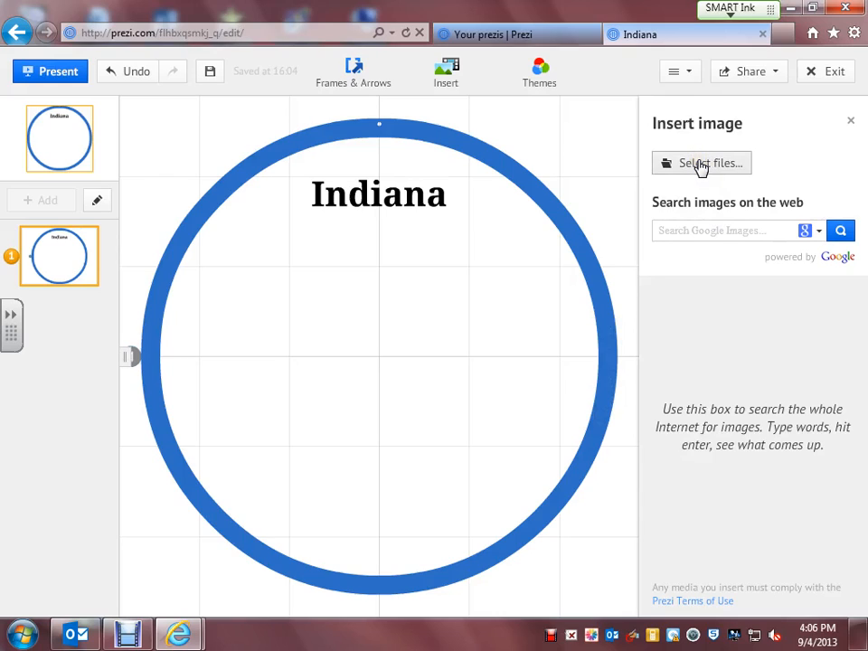
pyautogui.click(693, 229)
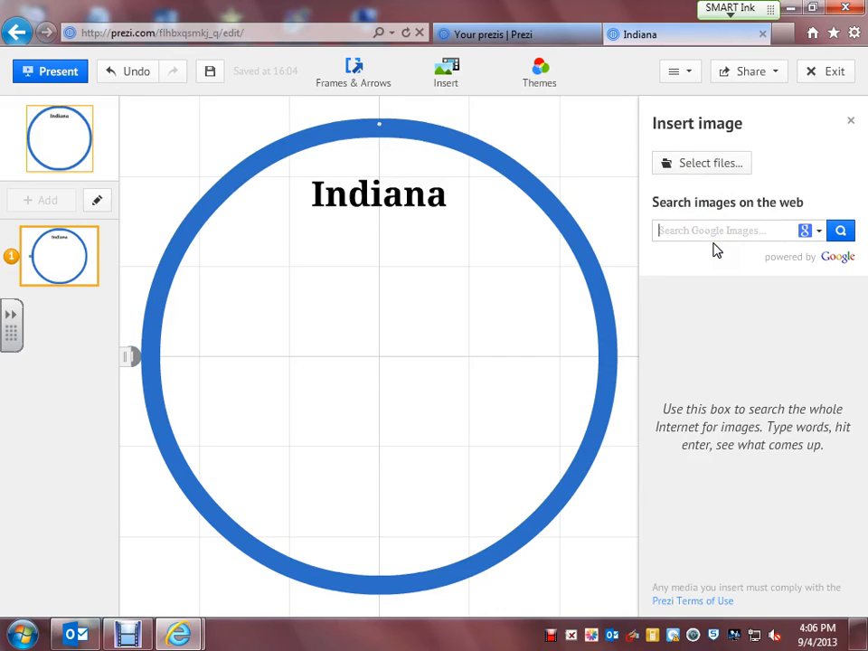
pyautogui.write('Ind')
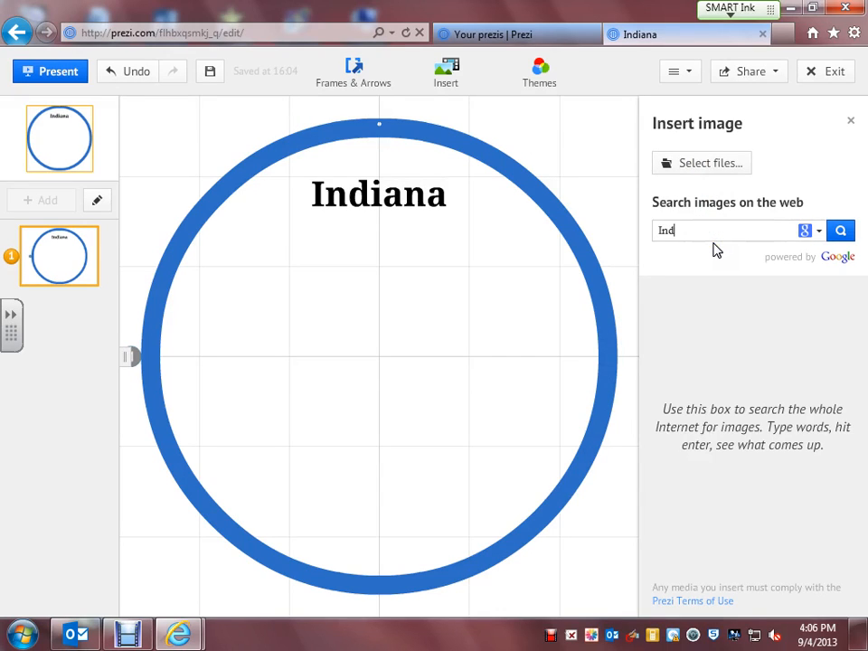
pyautogui.write('iana')
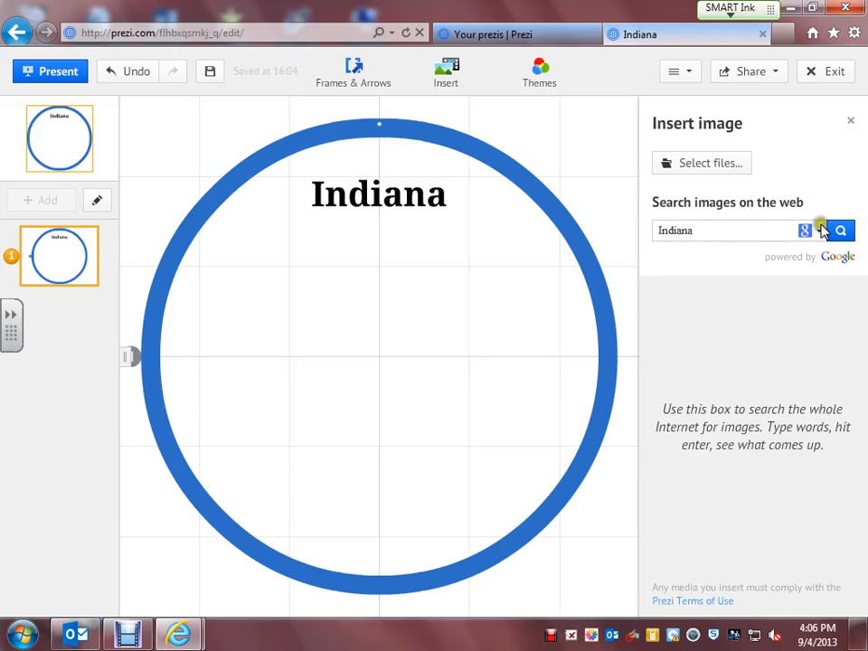
pyautogui.click(842, 231)
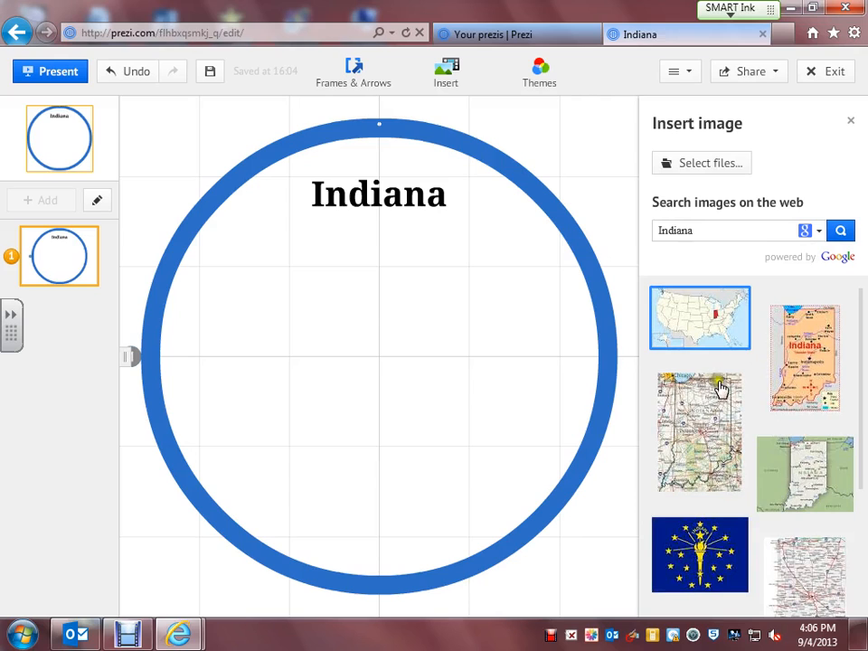
pyautogui.scroll(-2, 724, 393)
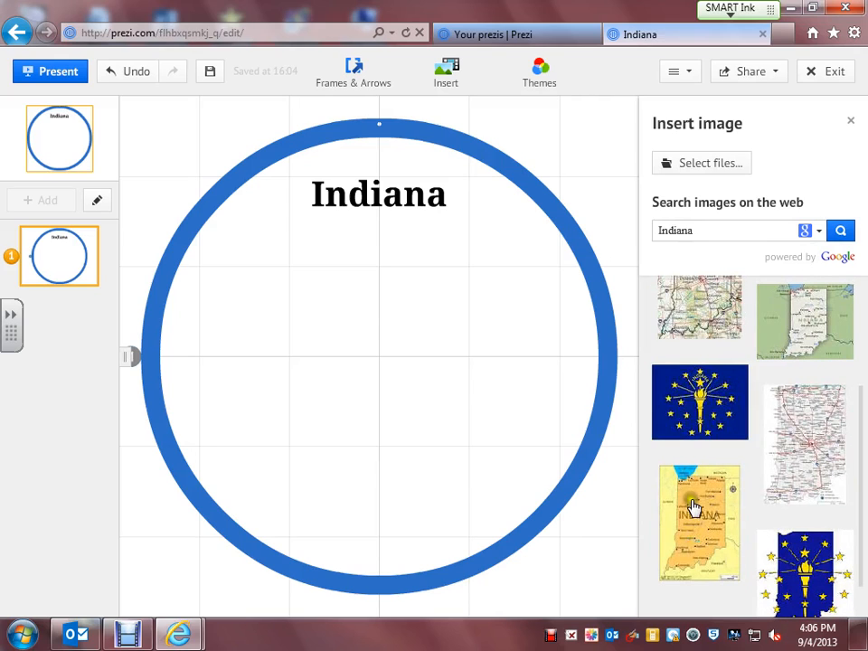
# Drop the Indiana map image into the circle and size it to sit below the title.
pyautogui.moveTo(710, 503); pyautogui.dragTo(377, 373)
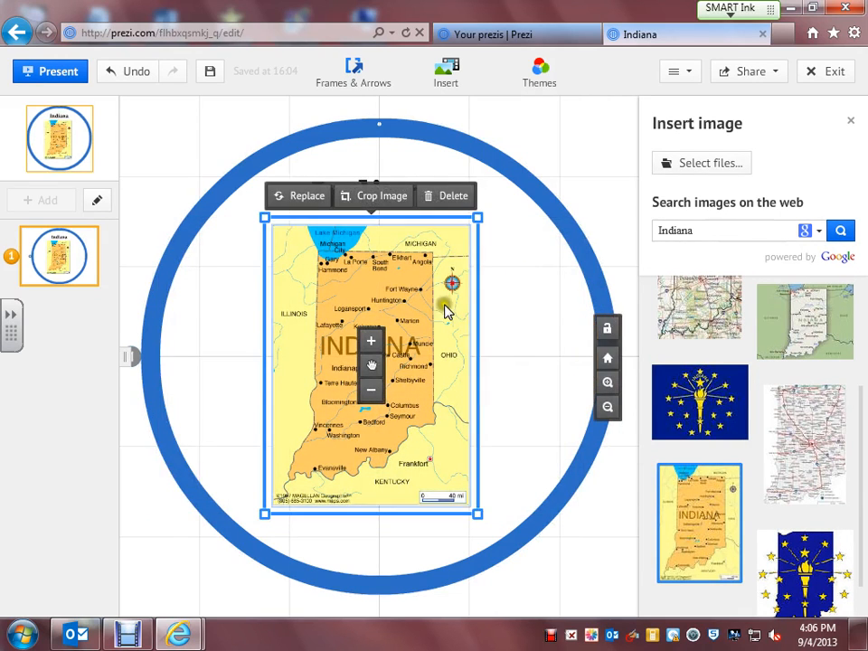
pyautogui.click(369, 342)
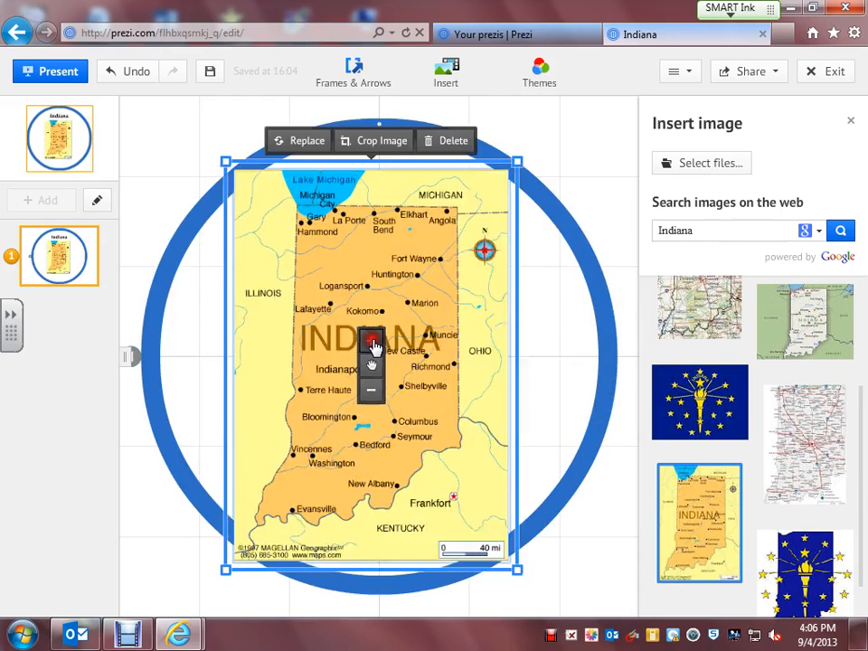
pyautogui.click(369, 342)
pyautogui.click(366, 398)
pyautogui.click(370, 398)
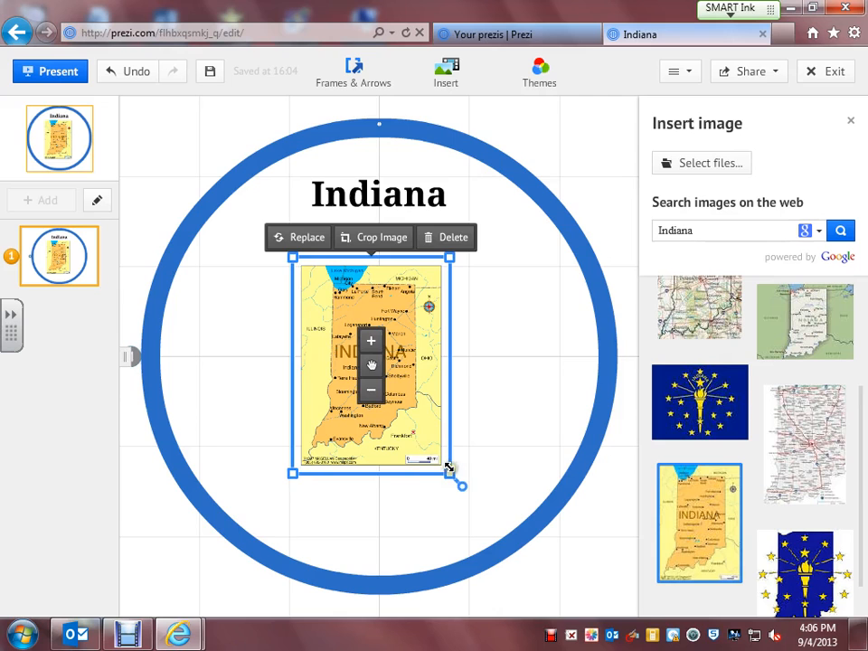
pyautogui.moveTo(449, 472); pyautogui.dragTo(515, 461)
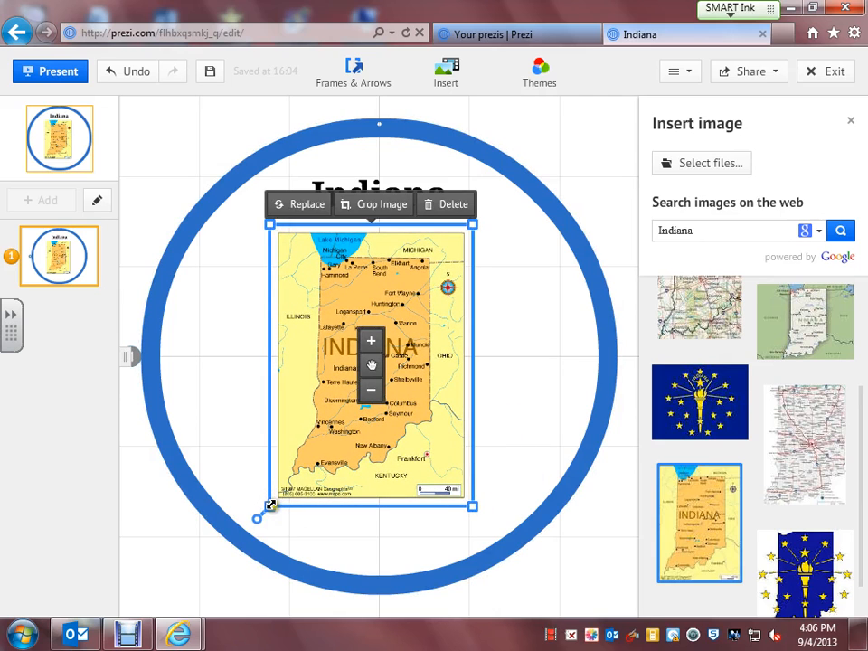
pyautogui.moveTo(271, 505); pyautogui.dragTo(268, 509)
# Check the map's placement against the title and close the image search results.
pyautogui.click(209, 413)
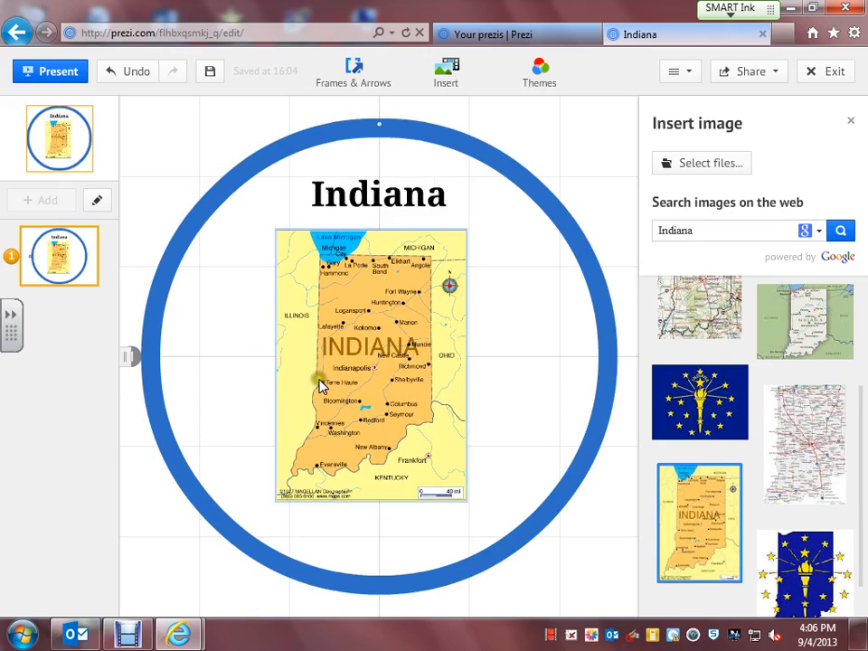
pyautogui.click(358, 366)
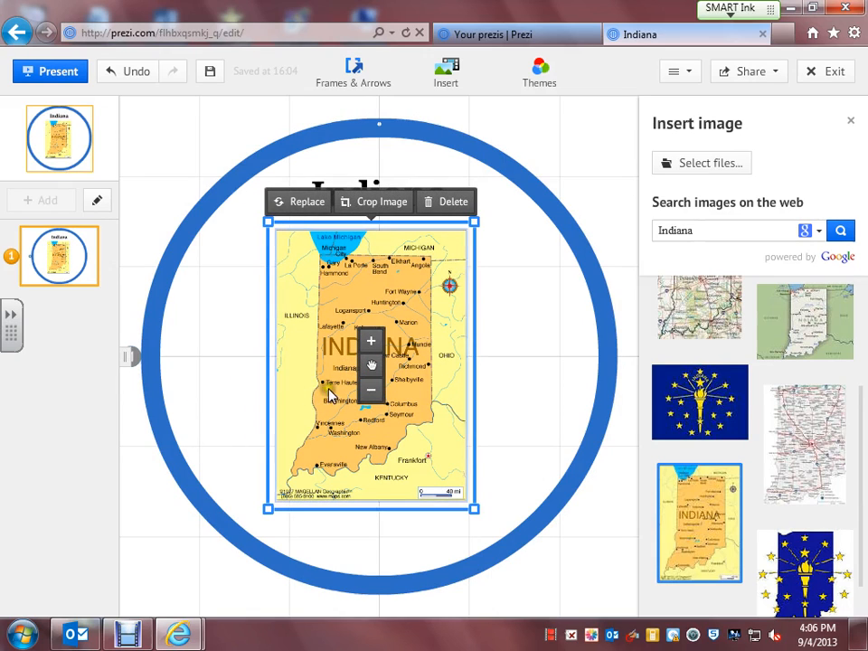
pyautogui.click(205, 379)
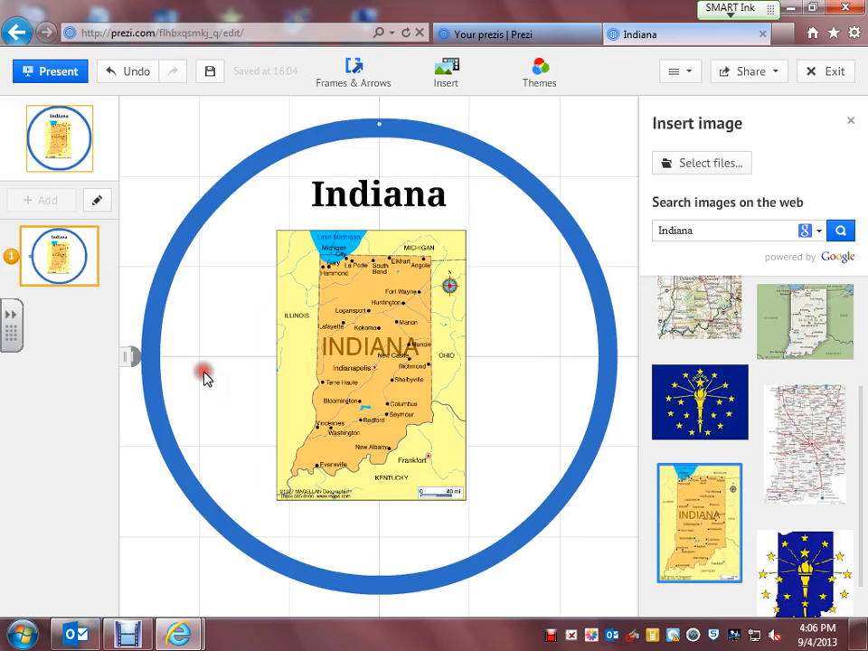
pyautogui.click(299, 349)
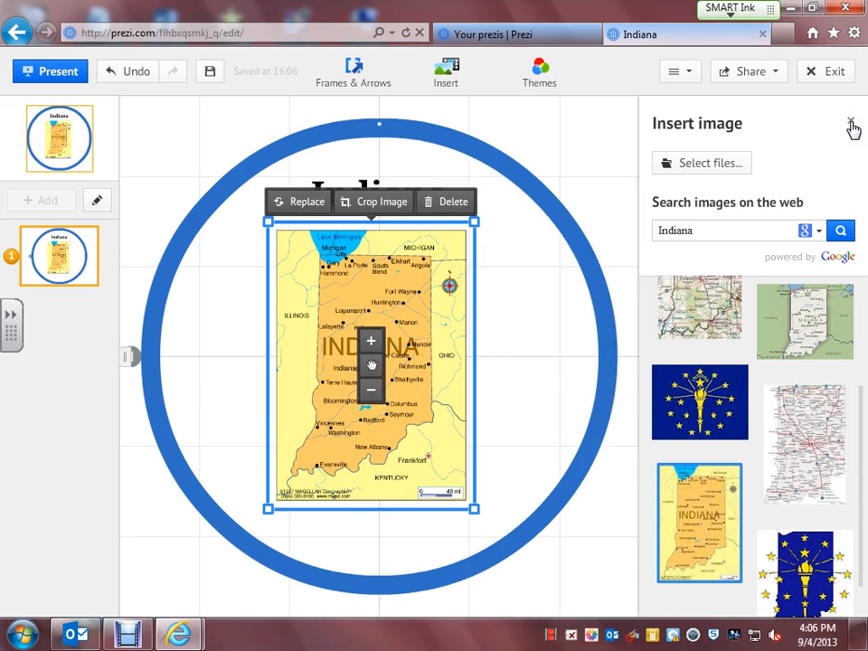
pyautogui.click(850, 123)
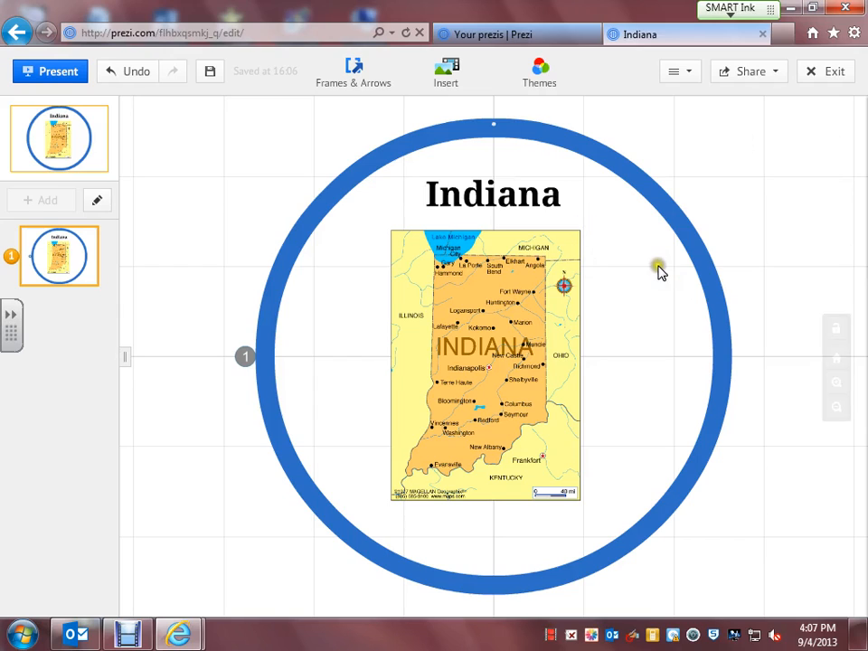
# Pan the canvas to reveal empty space to the left of the Indiana circle.
pyautogui.moveTo(626, 307); pyautogui.dragTo(823, 395)
pyautogui.moveTo(534, 432); pyautogui.dragTo(376, 419)
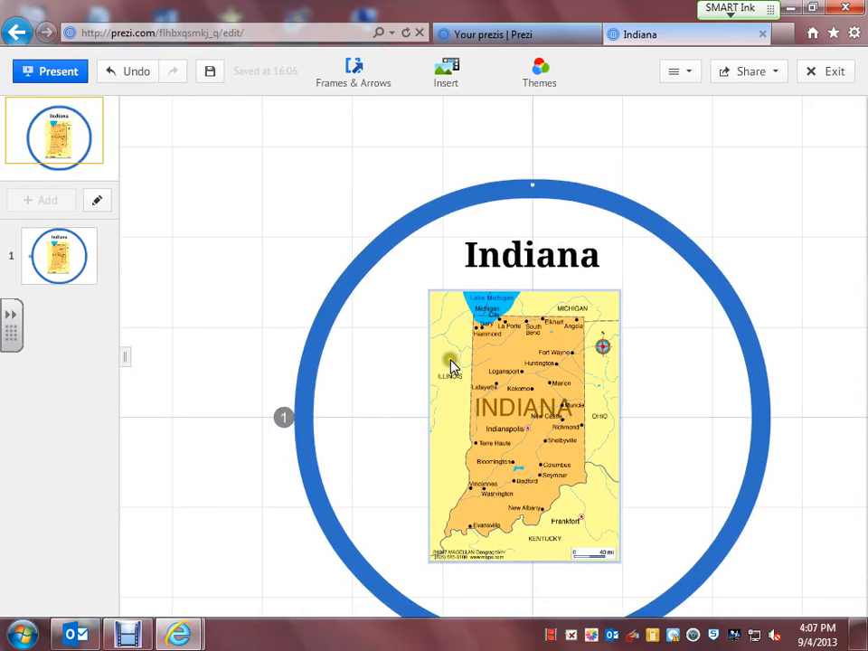
pyautogui.moveTo(399, 367); pyautogui.dragTo(410, 340)
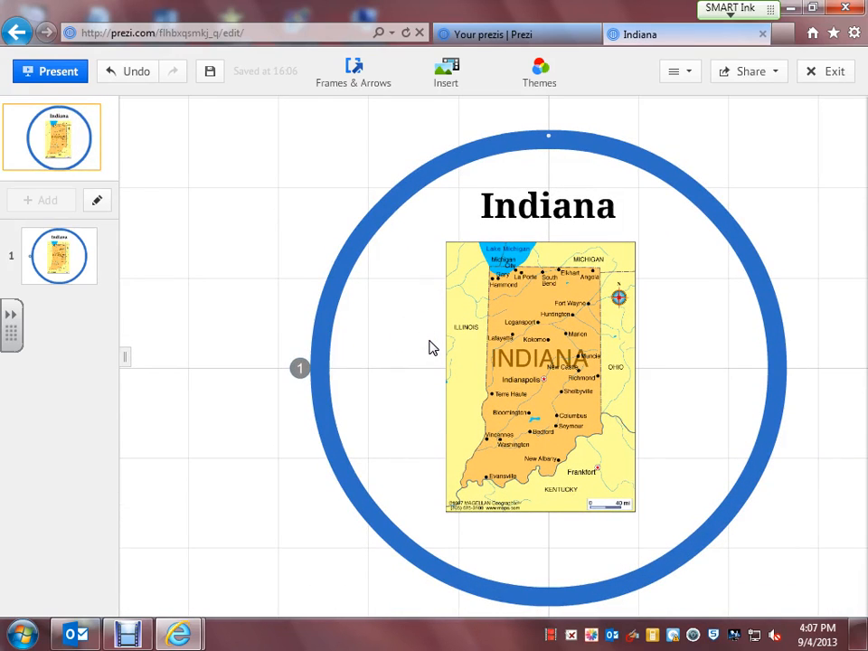
pyautogui.click(405, 346)
pyautogui.moveTo(405, 350); pyautogui.dragTo(762, 353)
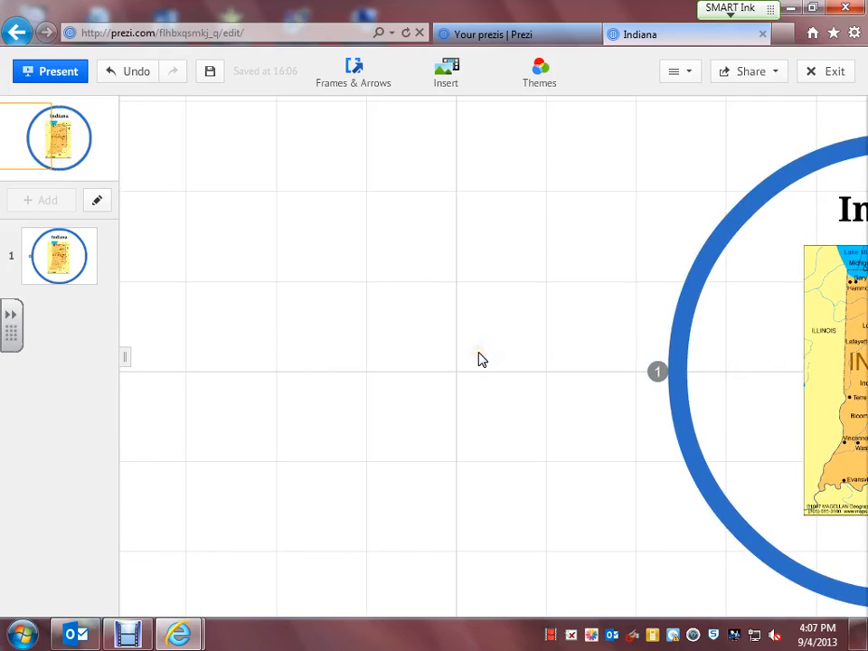
pyautogui.moveTo(482, 360); pyautogui.dragTo(537, 355)
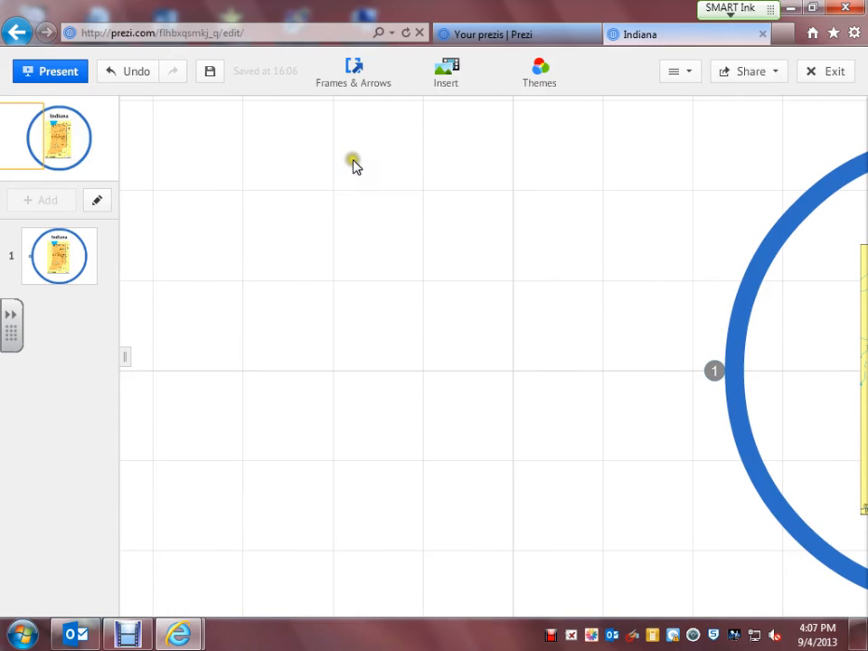
# Draw a second circle frame with Draw Circle Frame in the empty canvas area.
pyautogui.click(356, 82)
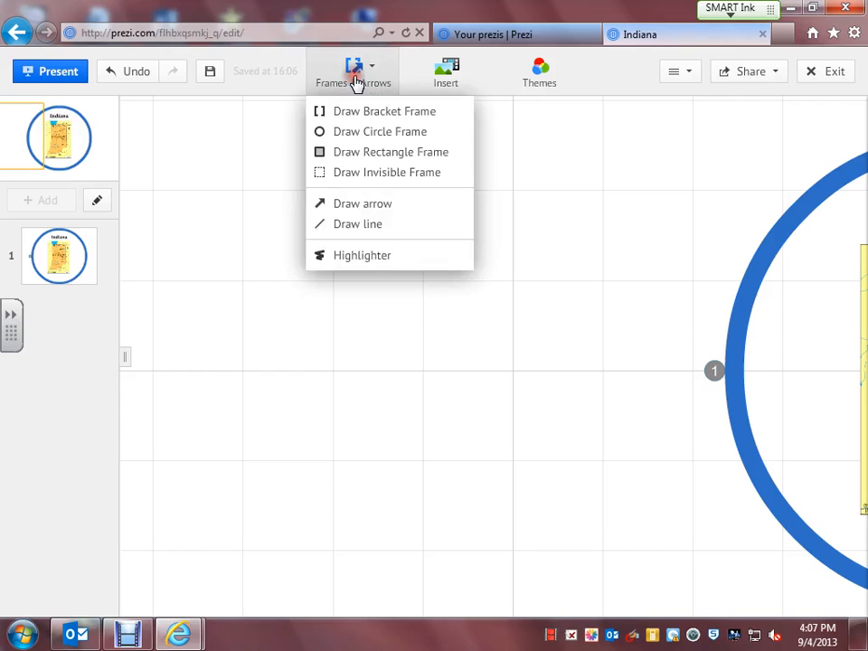
pyautogui.click(357, 131)
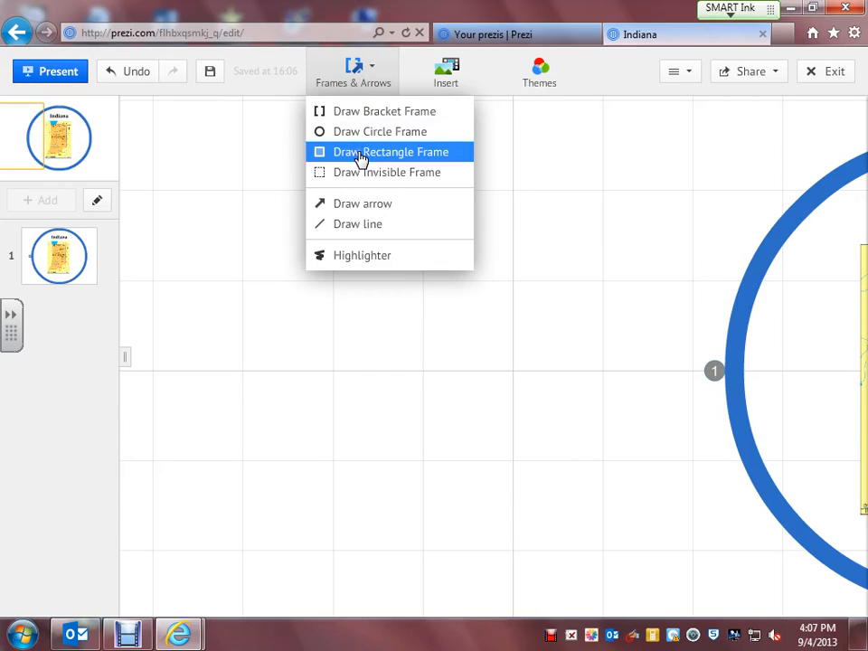
pyautogui.click(355, 174)
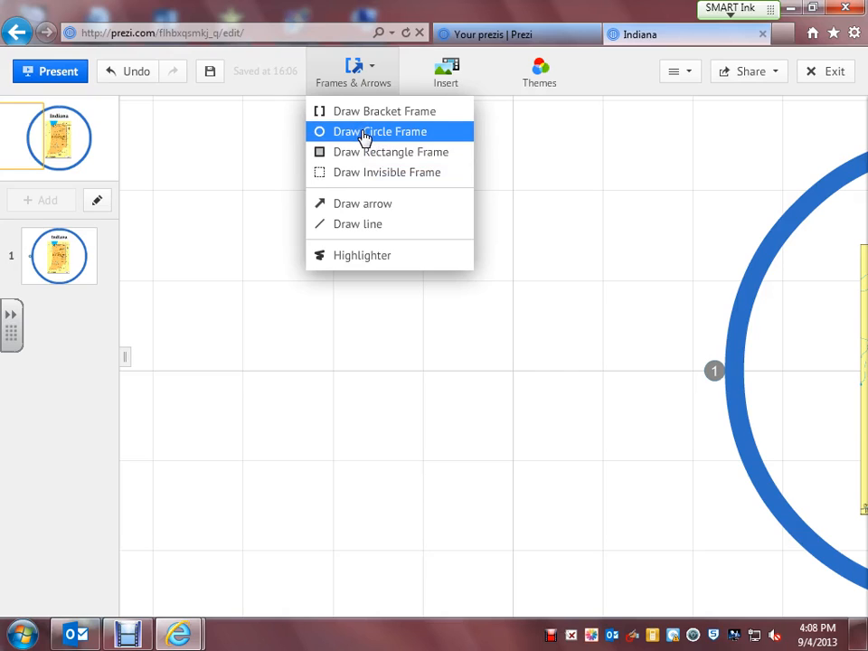
pyautogui.click(364, 134)
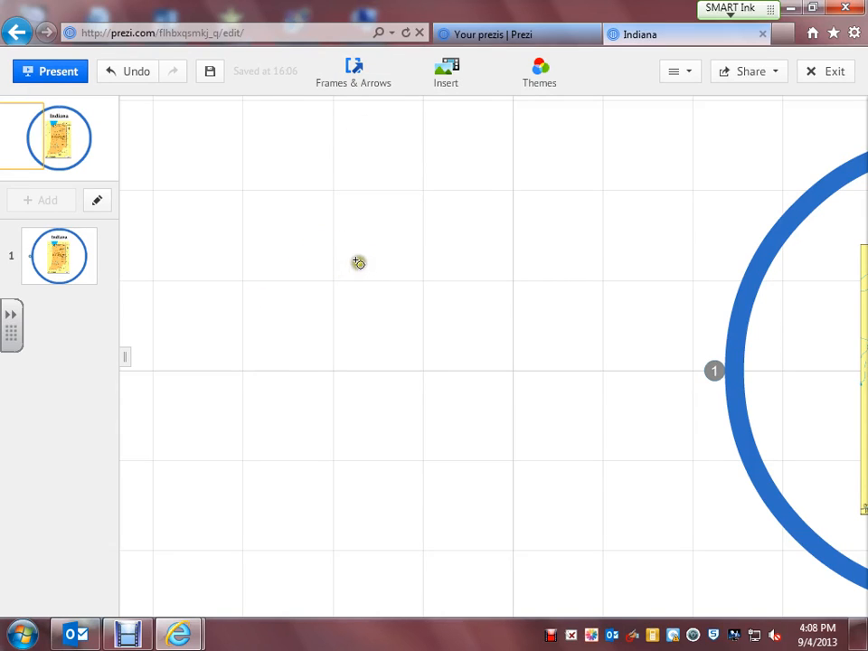
pyautogui.moveTo(358, 262)
pyautogui.mouseDown()
pyautogui.moveTo(312, 288)
pyautogui.moveTo(273, 351)
pyautogui.moveTo(234, 479)
pyautogui.moveTo(198, 529)
pyautogui.moveTo(179, 600)
pyautogui.moveTo(194, 597)
pyautogui.moveTo(184, 596)
pyautogui.moveTo(361, 395)
pyautogui.moveTo(589, 175)
pyautogui.moveTo(573, 324)
pyautogui.moveTo(519, 620)
pyautogui.moveTo(519, 601)
pyautogui.moveTo(388, 568)
pyautogui.moveTo(285, 587)
pyautogui.mouseUp()
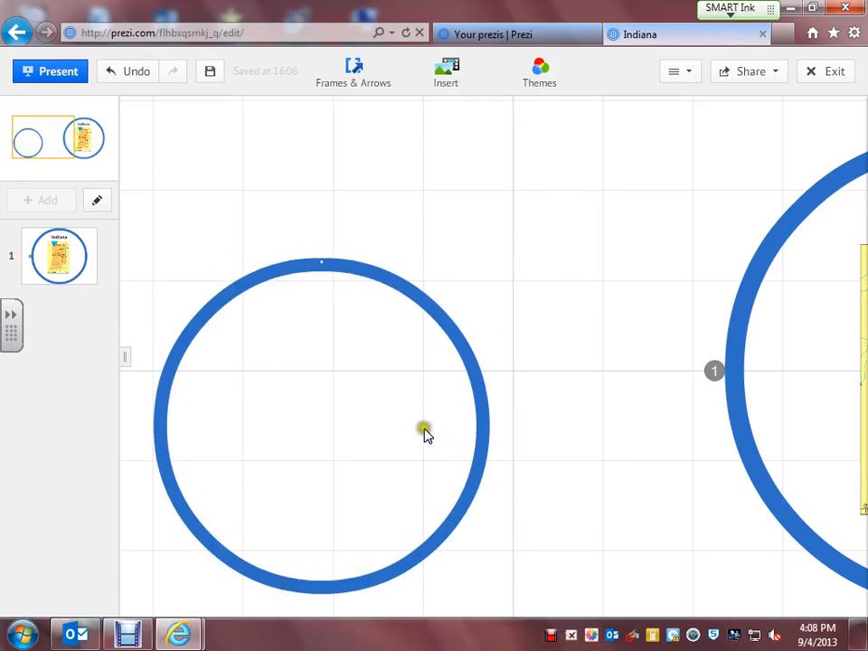
pyautogui.moveTo(323, 266)
pyautogui.mouseDown()
pyautogui.moveTo(330, 225)
pyautogui.moveTo(314, 308)
pyautogui.moveTo(329, 264)
pyautogui.moveTo(322, 225)
pyautogui.moveTo(315, 240)
pyautogui.moveTo(324, 306)
pyautogui.moveTo(351, 291)
pyautogui.moveTo(318, 193)
pyautogui.moveTo(319, 203)
pyautogui.mouseUp()
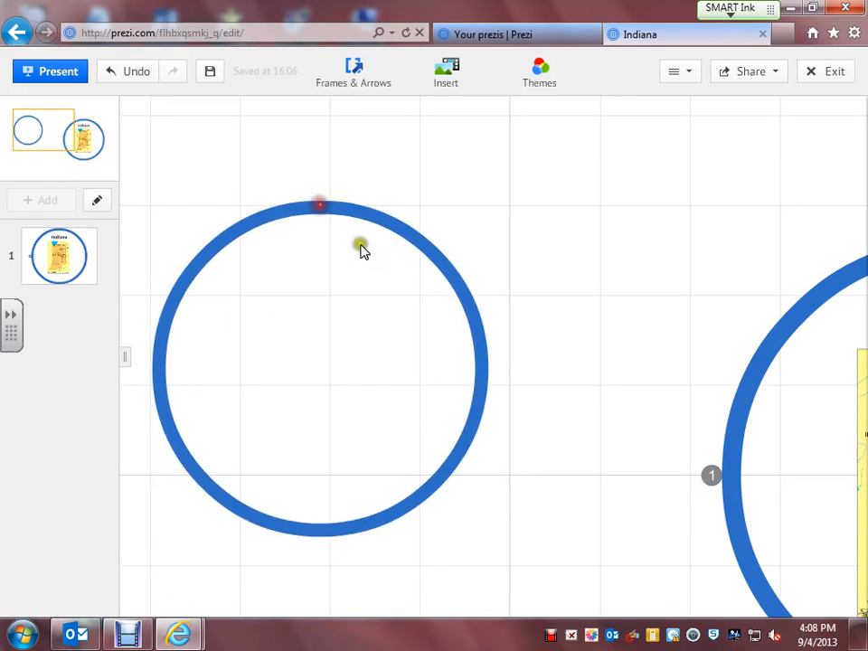
# Nudge the new circle slightly right and add the title 'State Flag' inside it.
pyautogui.moveTo(482, 311)
pyautogui.mouseDown()
pyautogui.moveTo(502, 310)
pyautogui.moveTo(489, 309)
pyautogui.mouseUp()
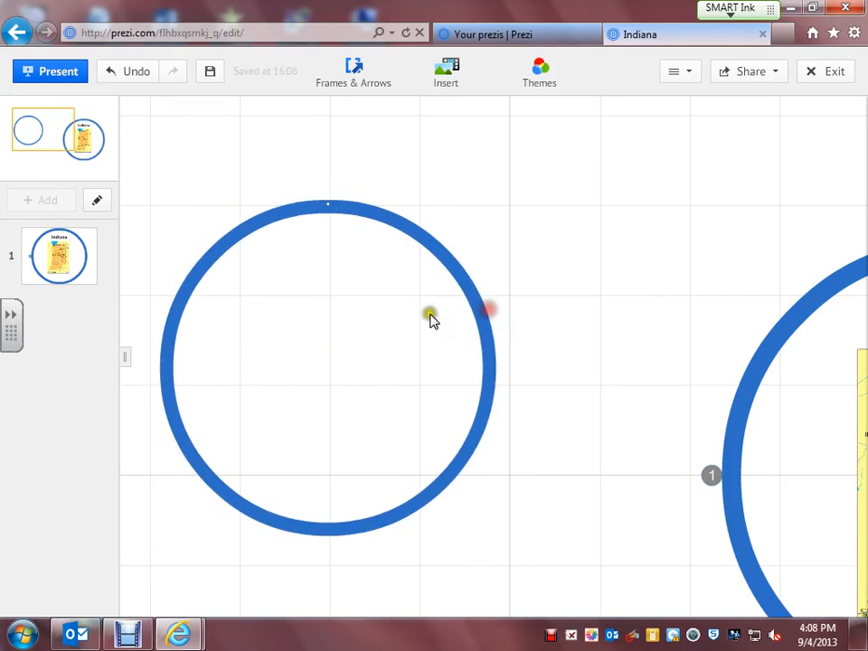
pyautogui.click(421, 316)
pyautogui.click(457, 393)
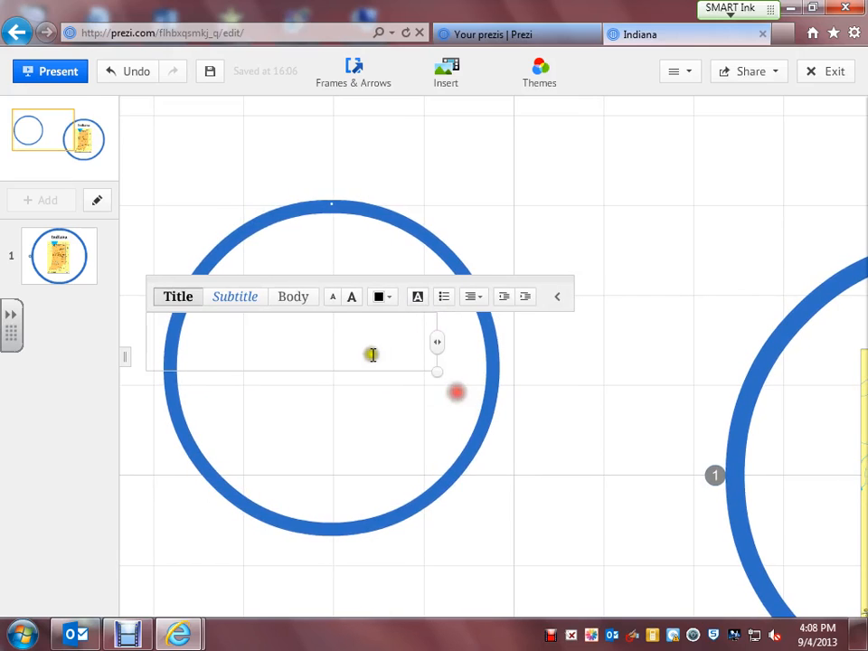
pyautogui.click(333, 246)
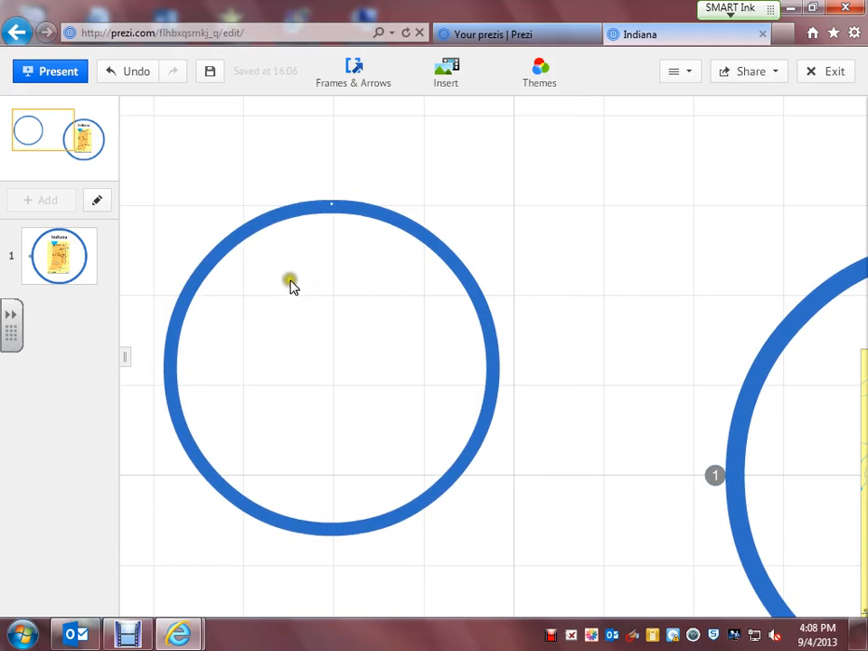
pyautogui.click(312, 277)
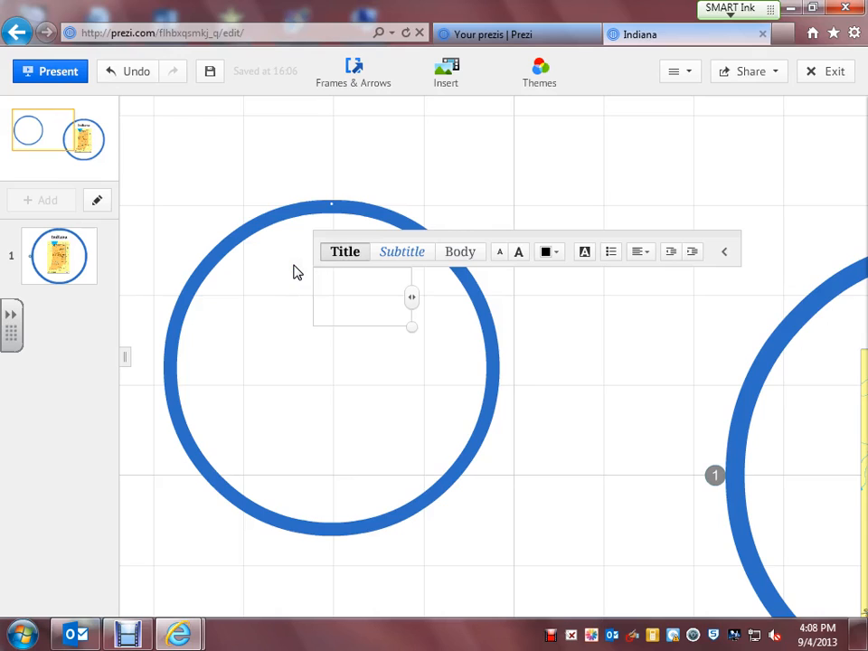
pyautogui.write('State ')
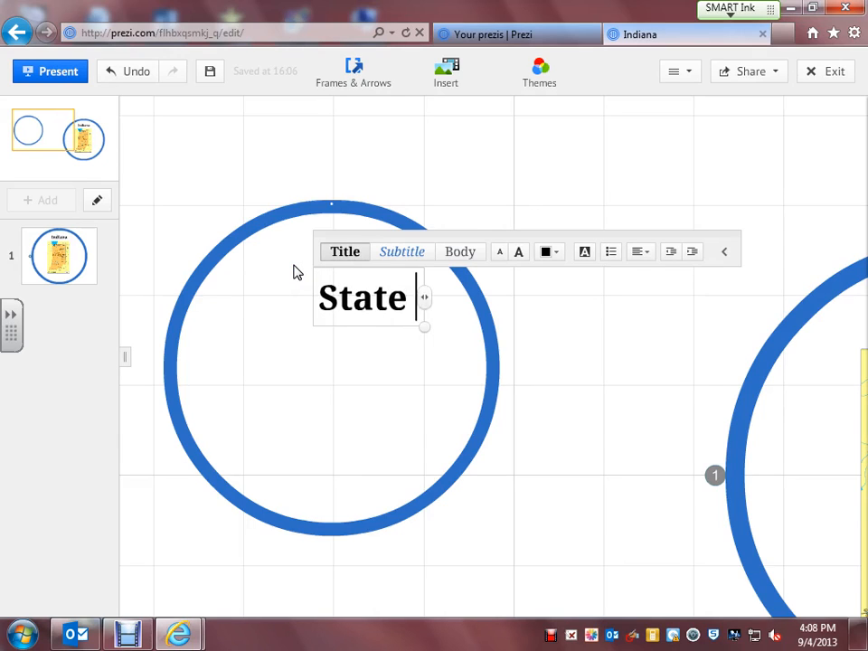
pyautogui.write('Flag')
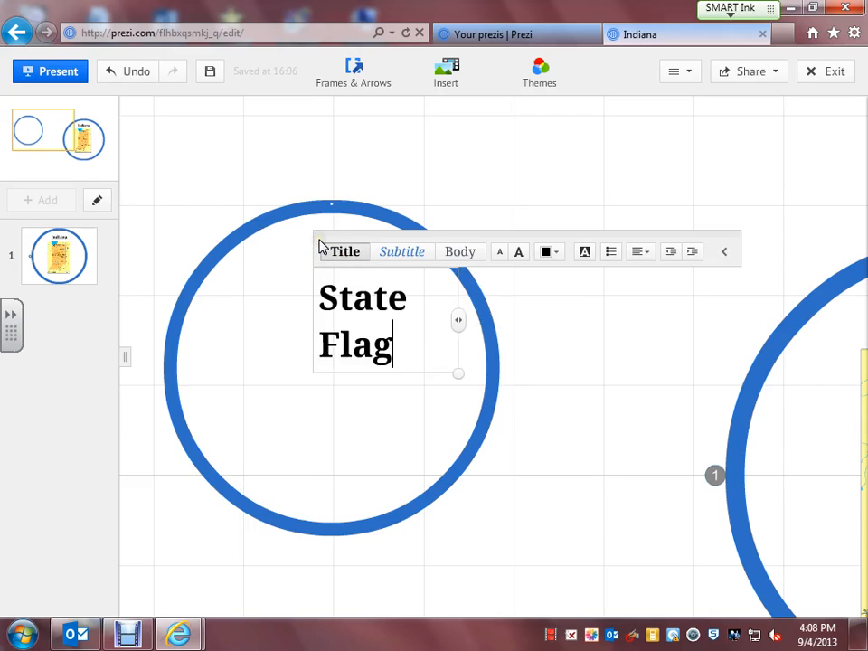
pyautogui.click(301, 333)
# Move the 'State Flag' title up-left toward the top of the circle.
pyautogui.click(349, 301)
pyautogui.moveTo(349, 300); pyautogui.dragTo(302, 252)
pyautogui.doubleClick(338, 374)
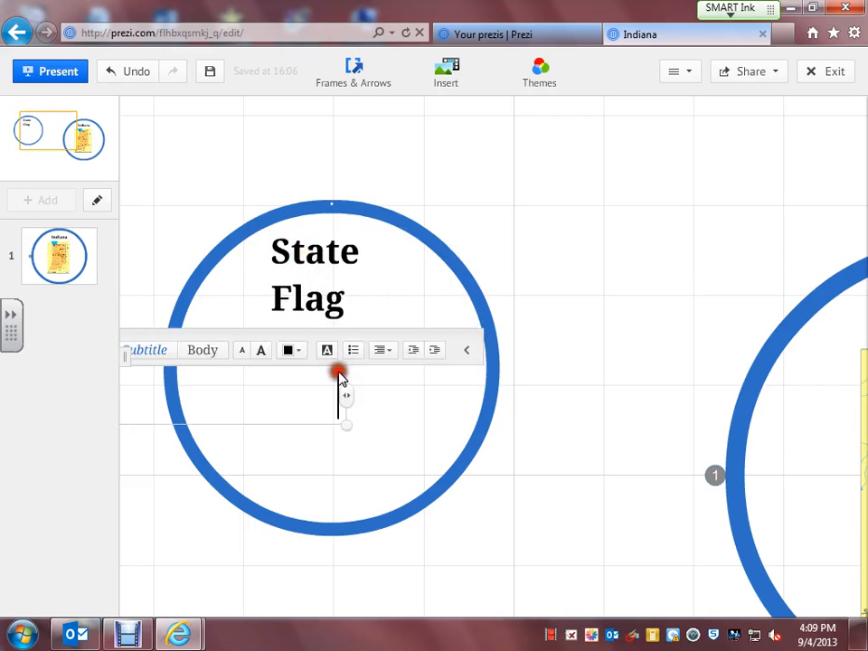
pyautogui.click(486, 304)
pyautogui.click(474, 298)
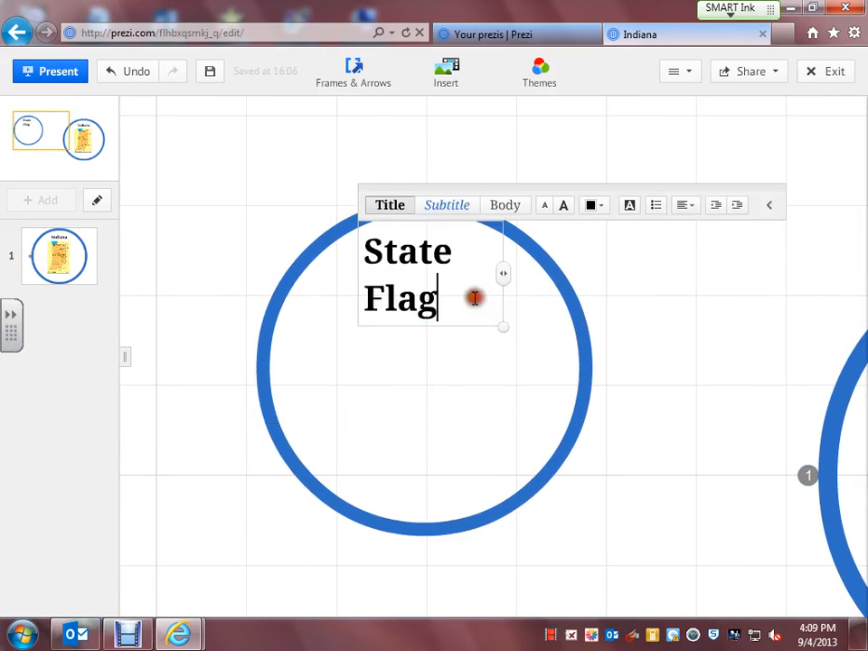
pyautogui.click(438, 425)
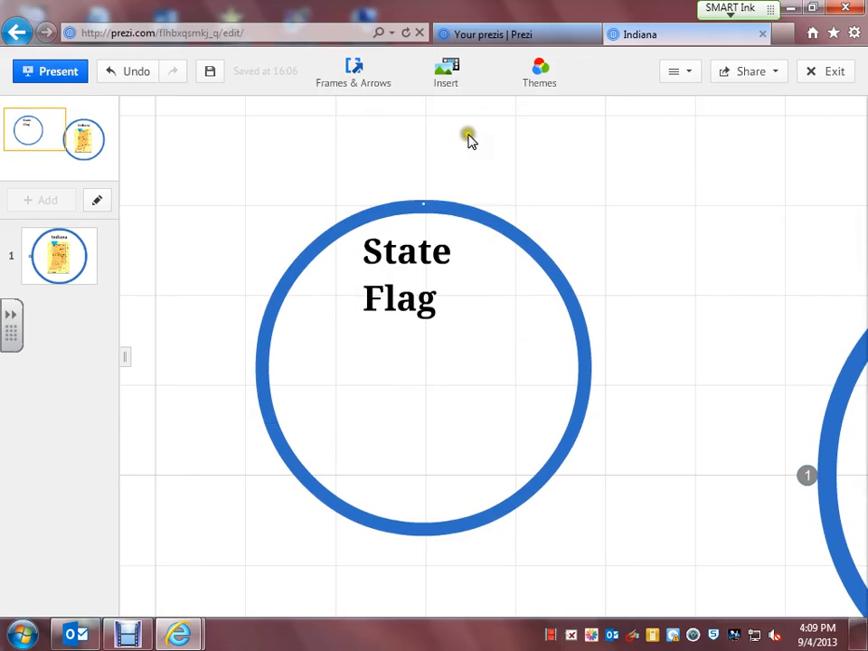
# Place the Indiana flag image from the web image search into the State Flag circle.
pyautogui.click(443, 77)
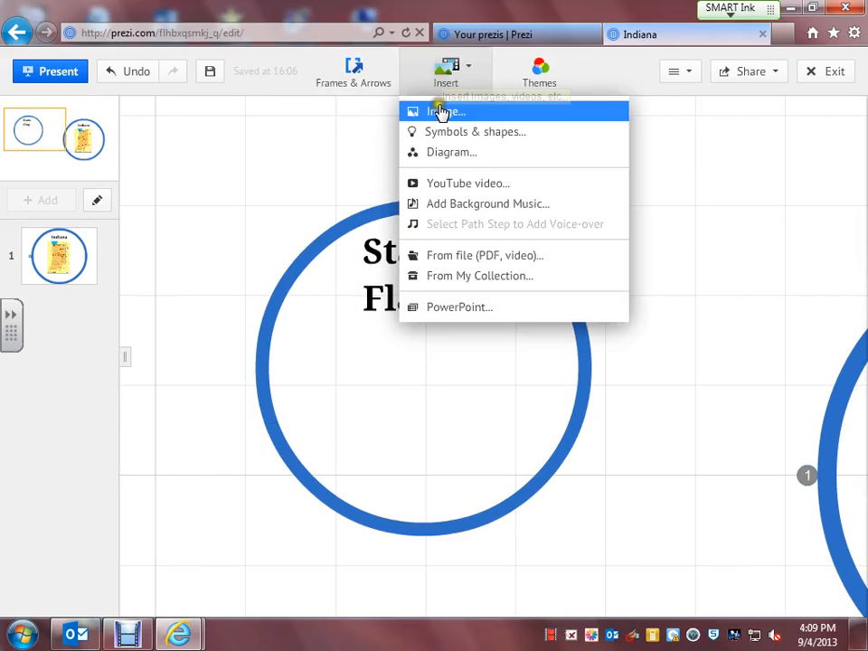
pyautogui.click(441, 113)
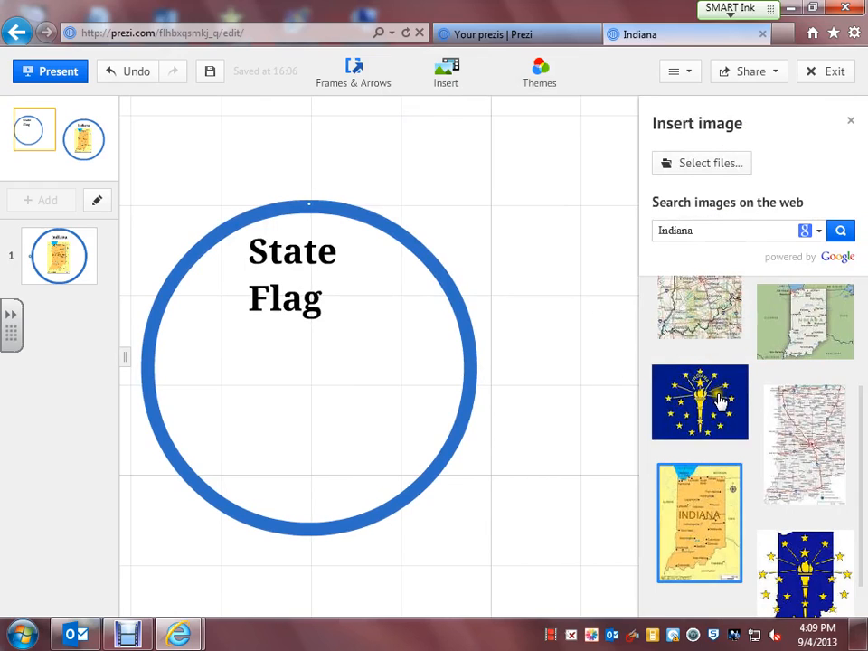
pyautogui.moveTo(714, 402); pyautogui.dragTo(304, 389)
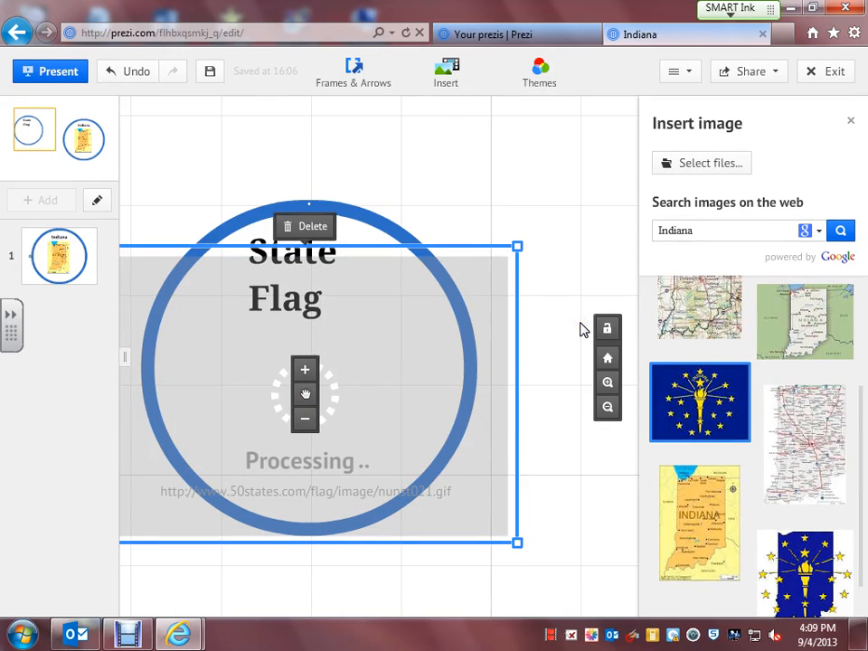
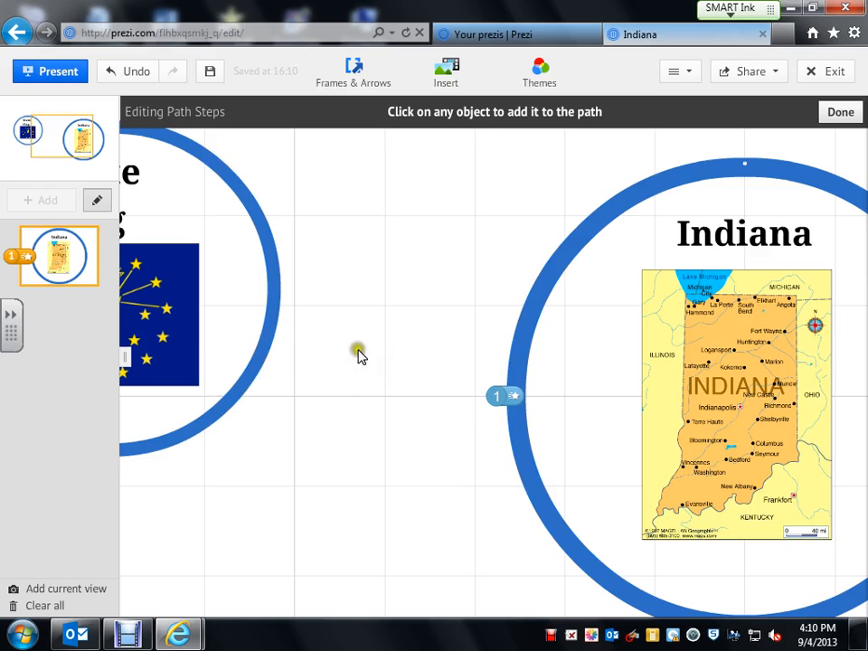
# Add the State Flag circle as path step 2 after the map, then close path editing.
pyautogui.click(228, 312)
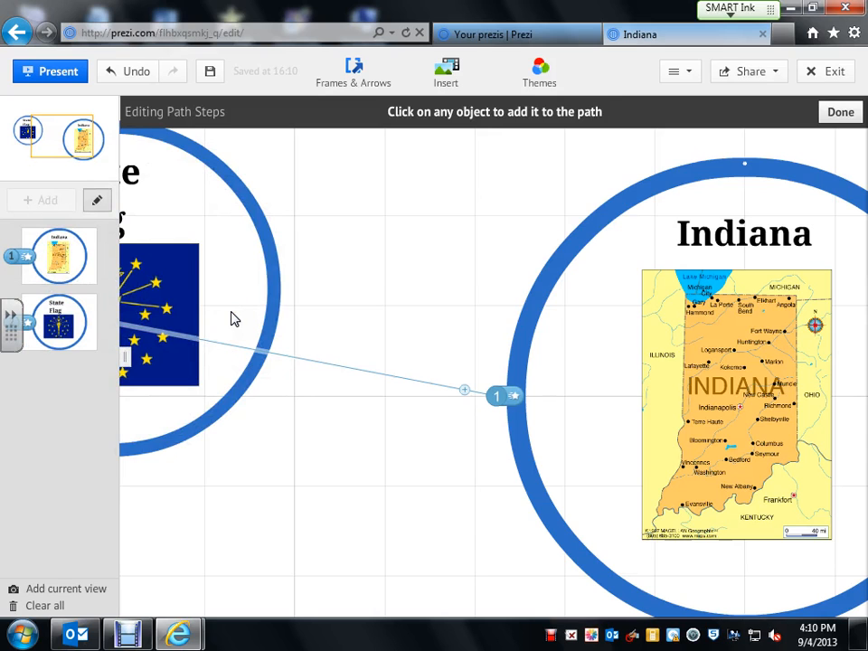
pyautogui.moveTo(335, 304); pyautogui.dragTo(528, 323)
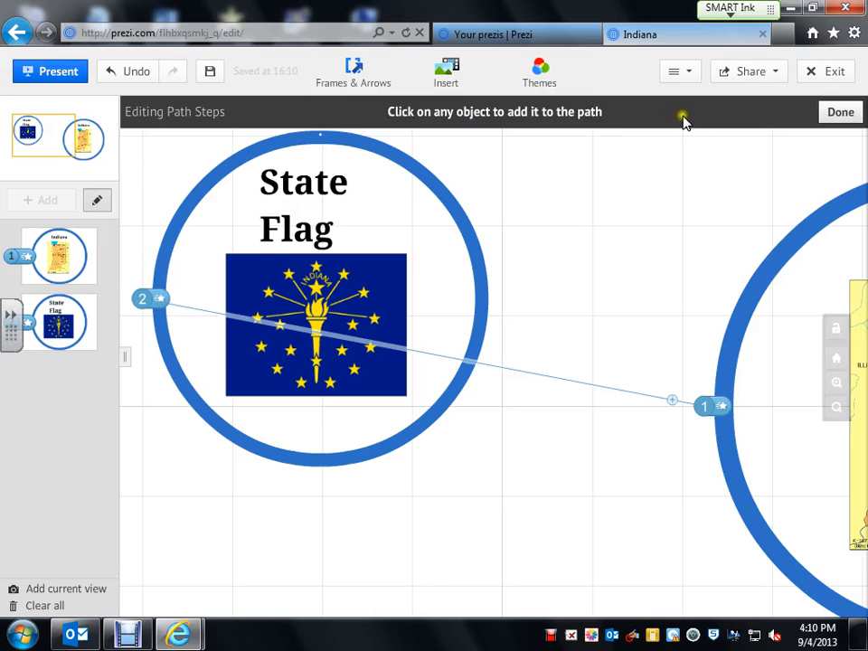
pyautogui.click(830, 111)
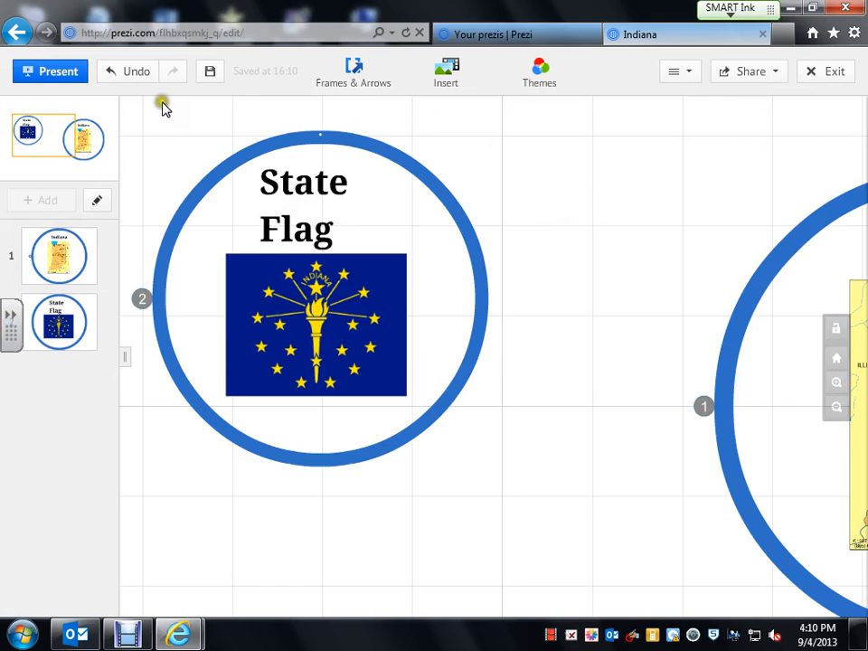
# Start the presentation and zoom into, then back out of, the Indiana map.
pyautogui.click(59, 73)
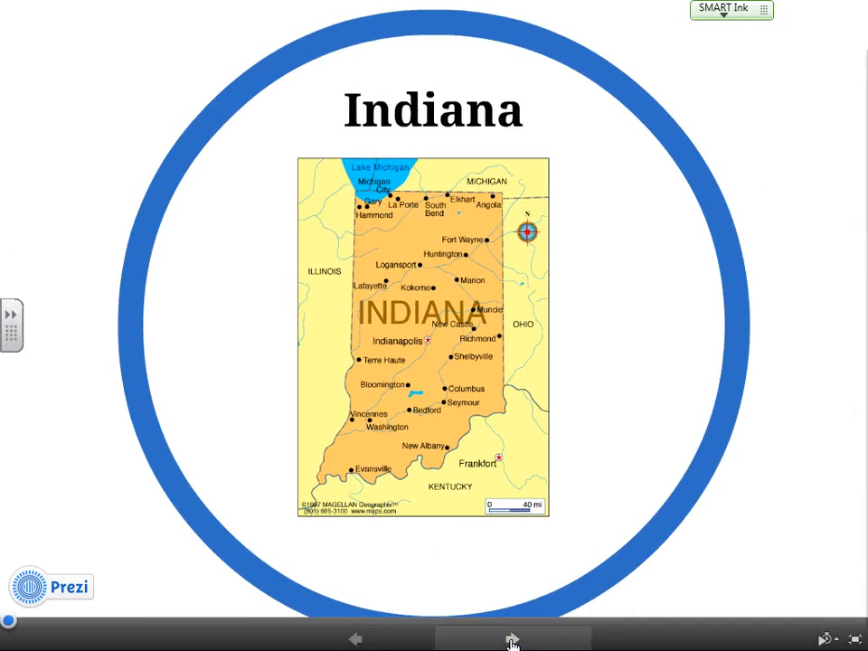
pyautogui.click(429, 369)
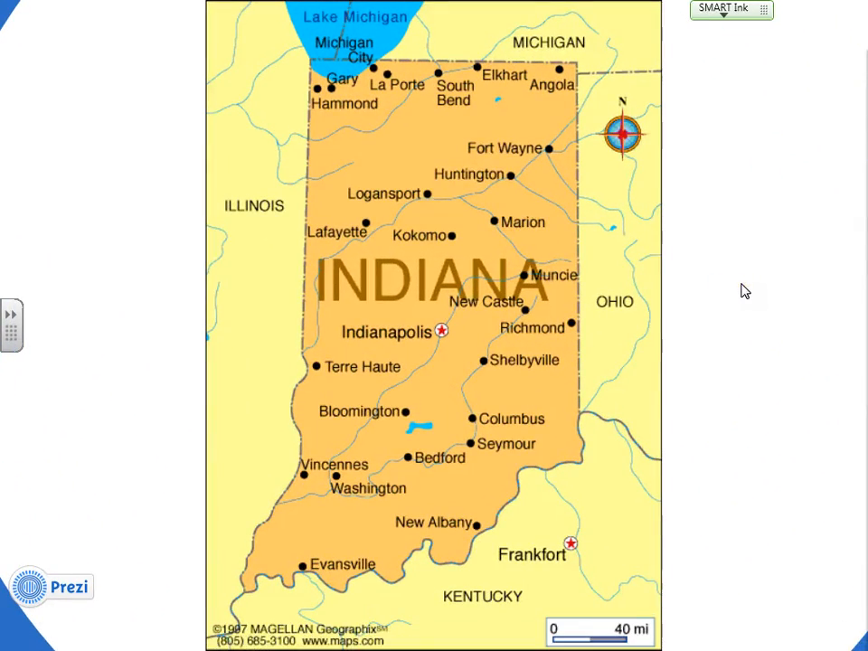
pyautogui.click(742, 285)
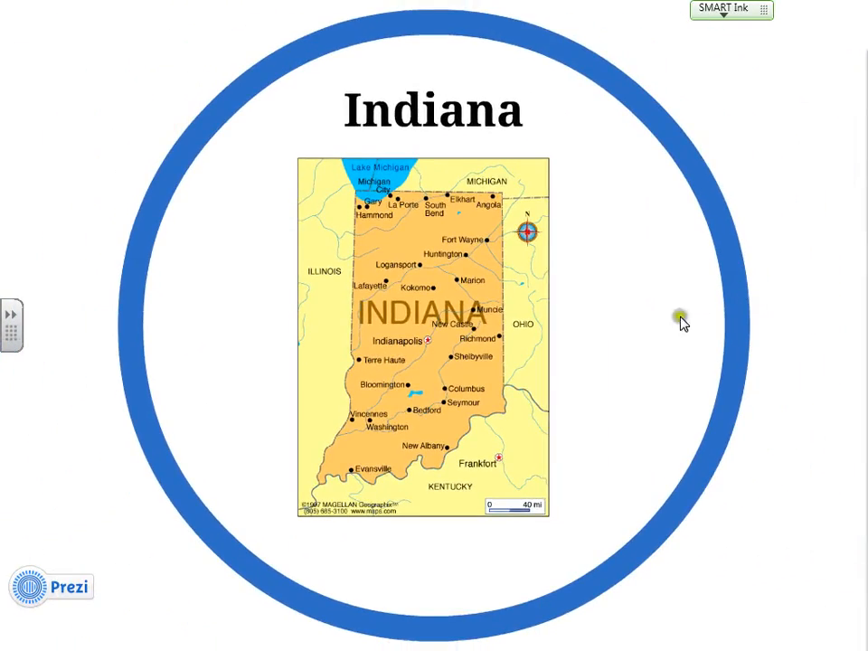
# Advance to the State Flag step, zoom into the flag and back out, then exit.
pyautogui.click(511, 640)
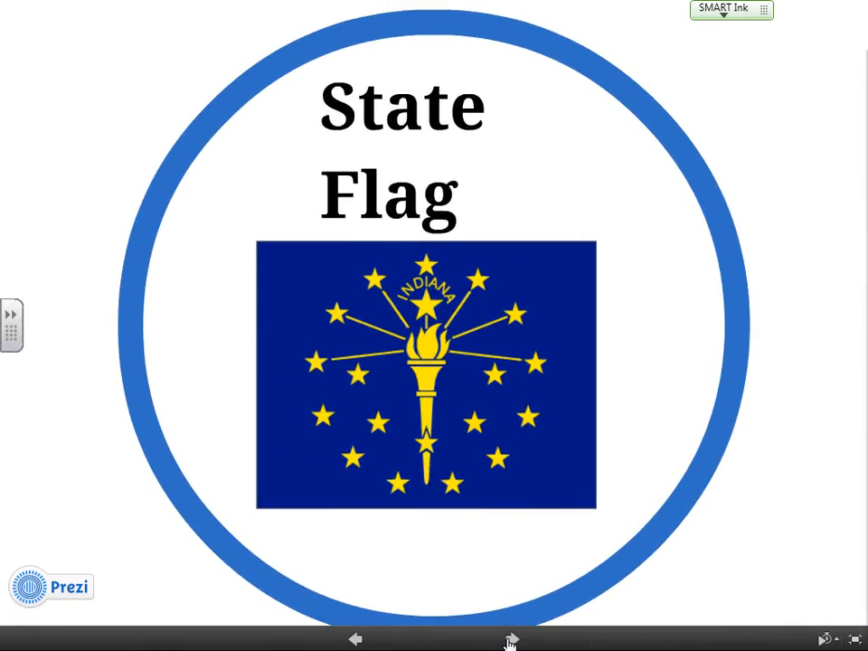
pyautogui.click(421, 359)
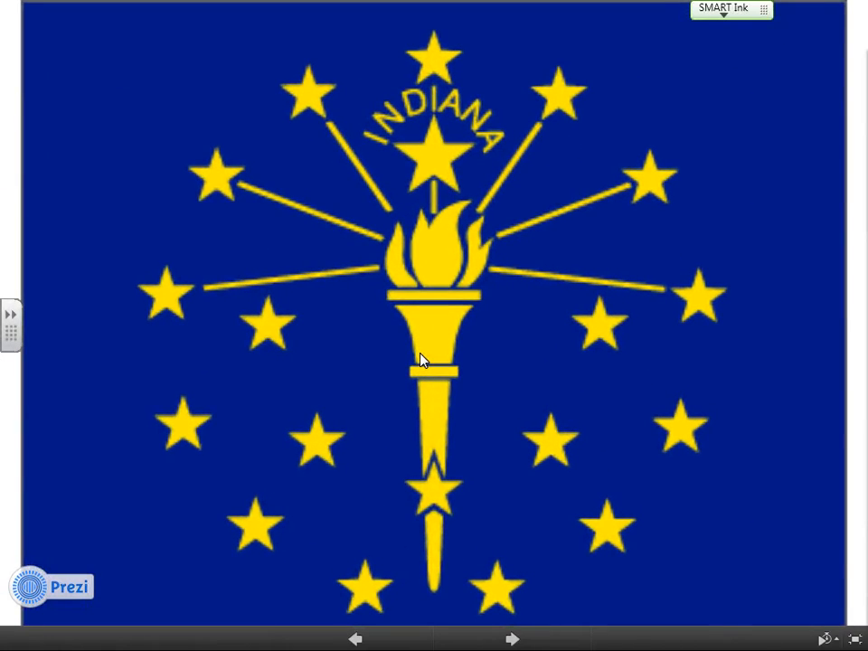
pyautogui.click(421, 353)
pyautogui.click(458, 389)
pyautogui.click(860, 257)
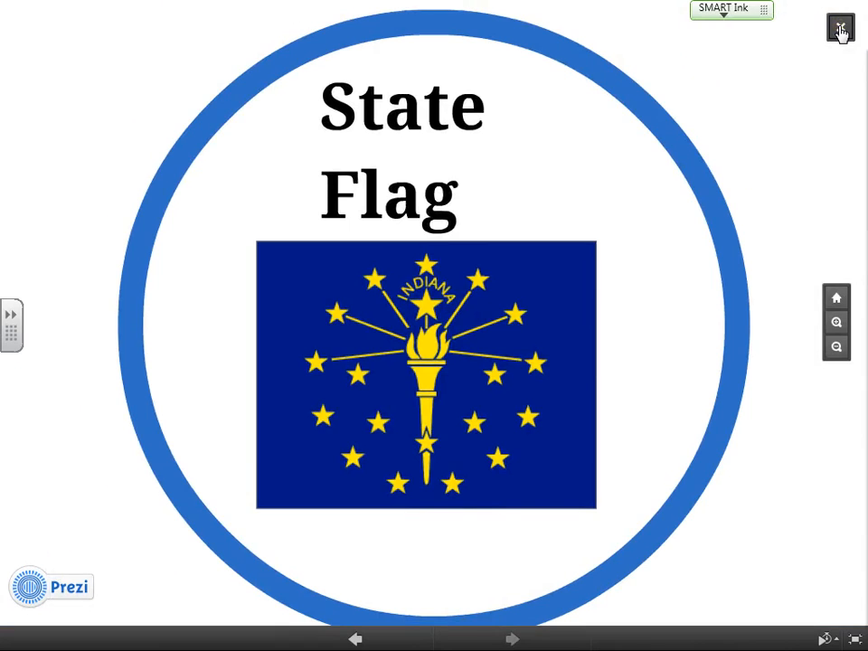
pyautogui.click(841, 31)
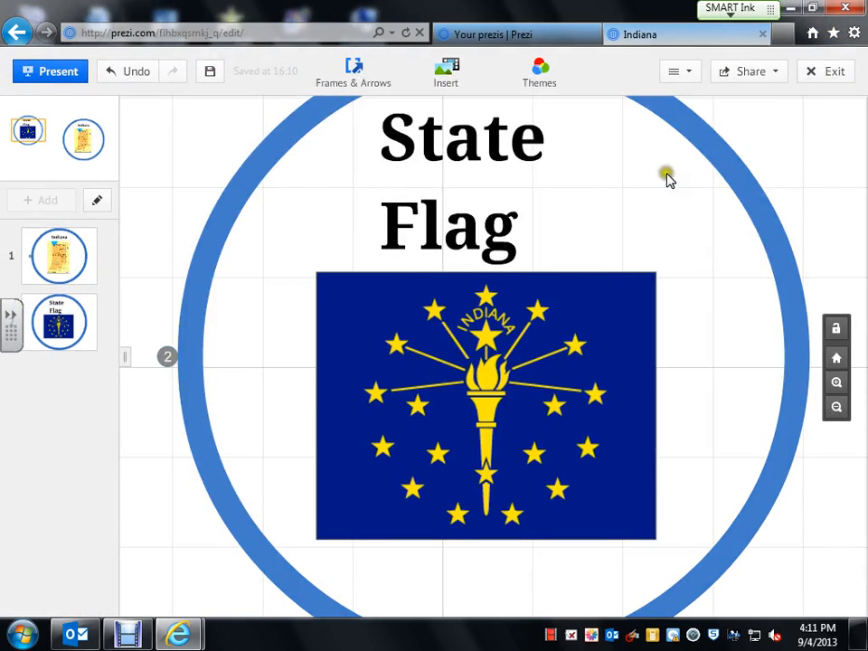
# Zoom out around the State Flag circle and start a text box beneath the flag picture.
pyautogui.scroll(-1, 709, 166)
pyautogui.scroll(-1, 707, 168)
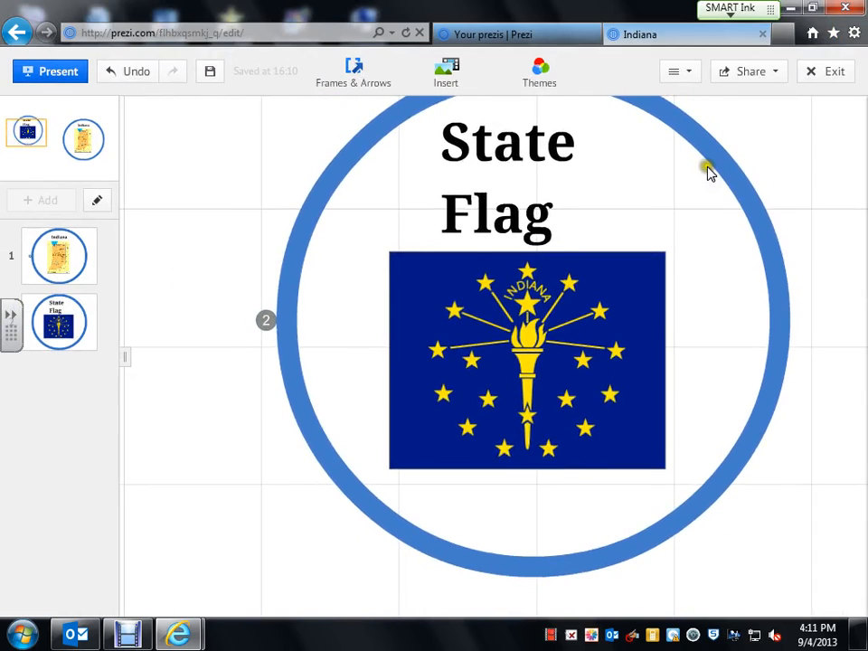
pyautogui.scroll(-1, 708, 170)
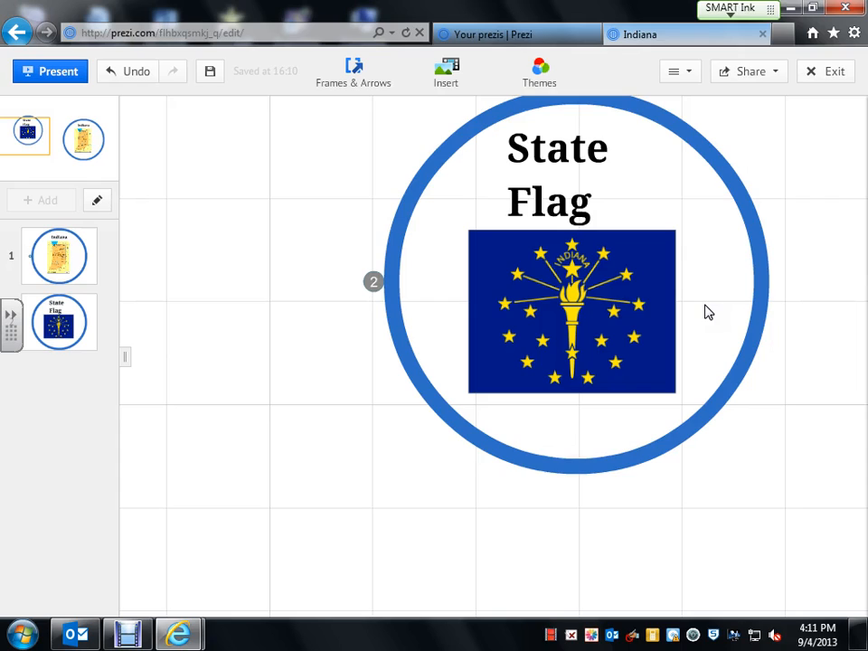
pyautogui.click(548, 405)
# Type the caption 'Indiana', shrink it, and place it just below the flag.
pyautogui.click(557, 426)
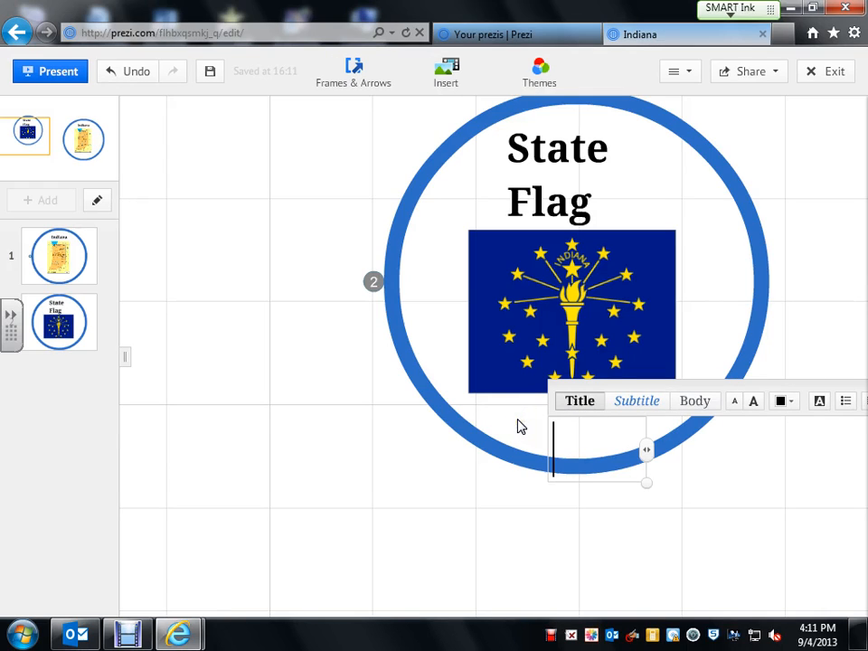
pyautogui.write('Indiana')
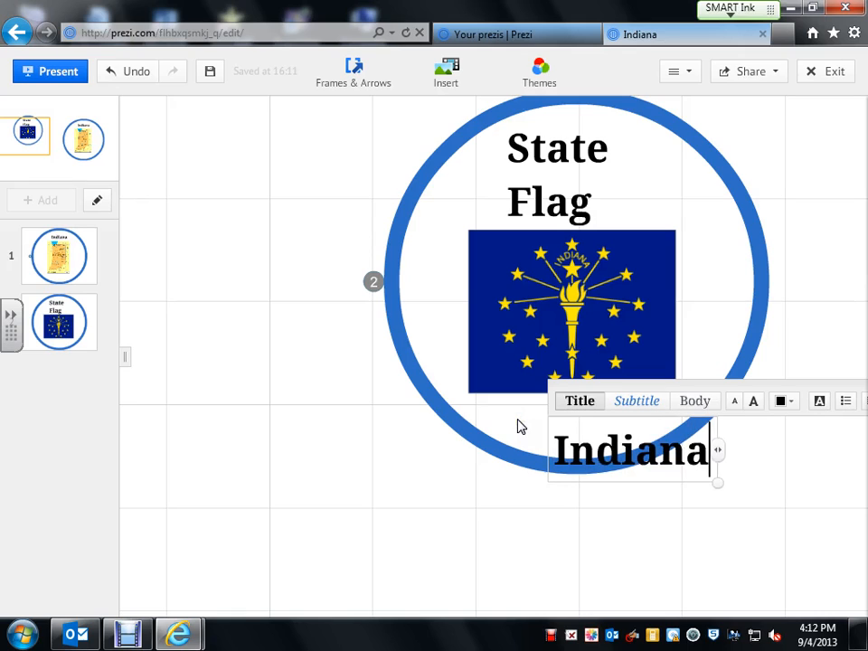
pyautogui.click(571, 421)
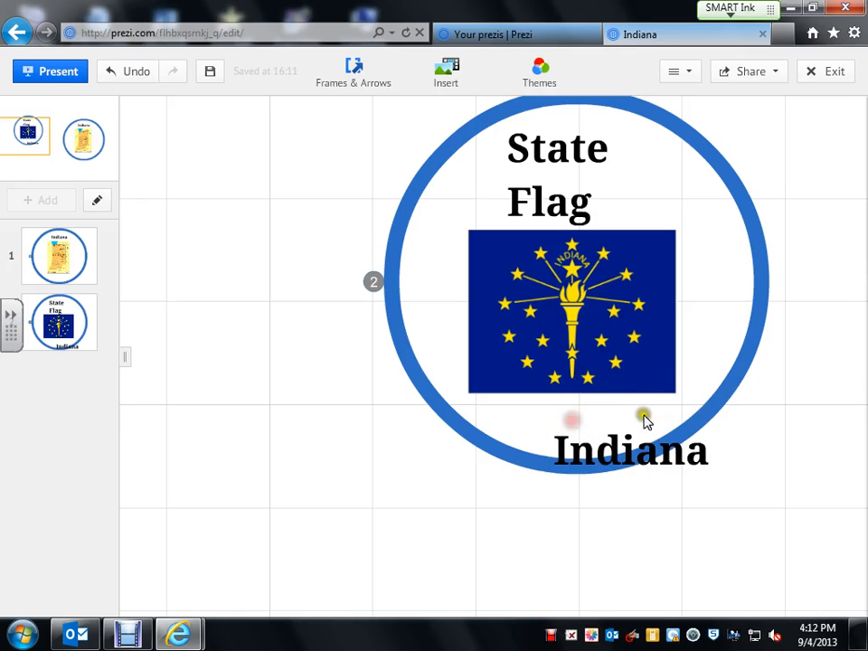
pyautogui.click(675, 448)
pyautogui.moveTo(738, 483); pyautogui.dragTo(682, 456)
pyautogui.moveTo(631, 442); pyautogui.dragTo(572, 413)
pyautogui.click(394, 473)
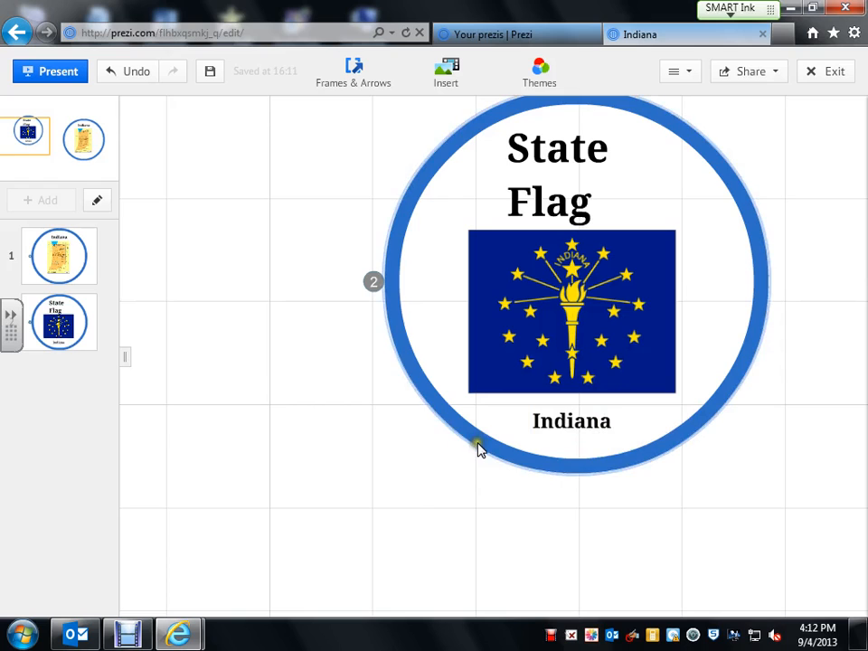
# Shift the State Flag circle slightly left and dismiss a stray empty text box below it.
pyautogui.moveTo(484, 447); pyautogui.dragTo(443, 449)
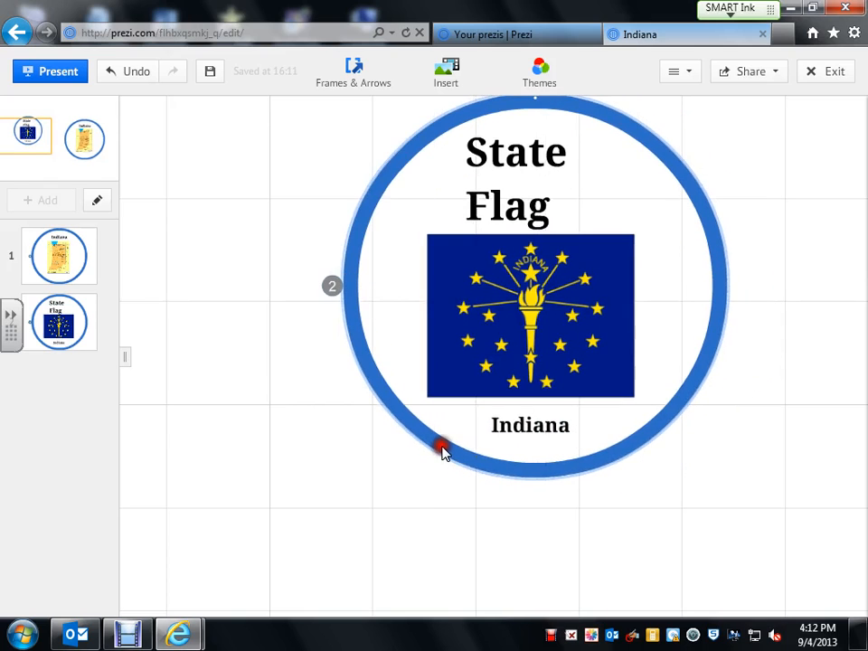
pyautogui.rightClick(628, 454)
pyautogui.click(490, 492)
pyautogui.click(475, 506)
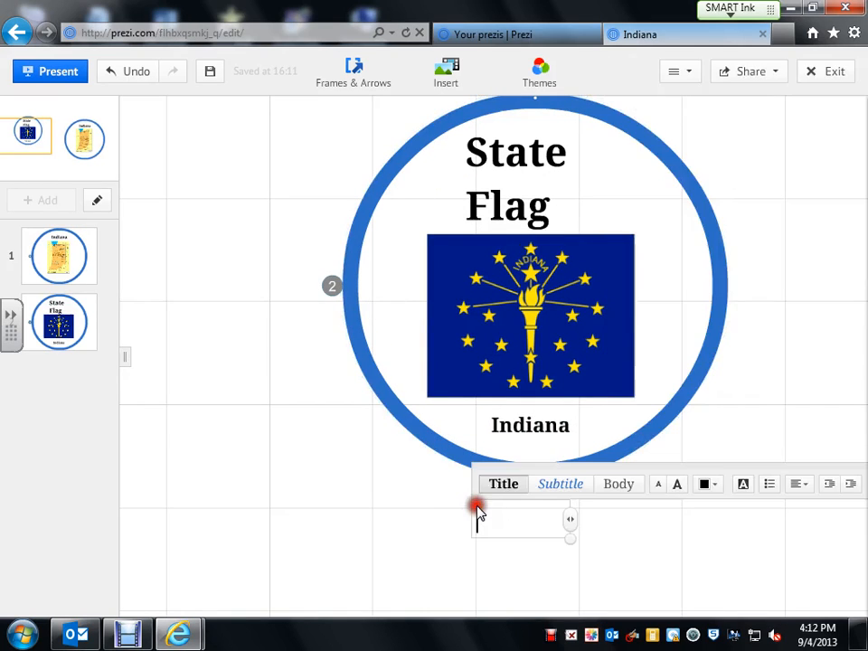
pyautogui.click(392, 497)
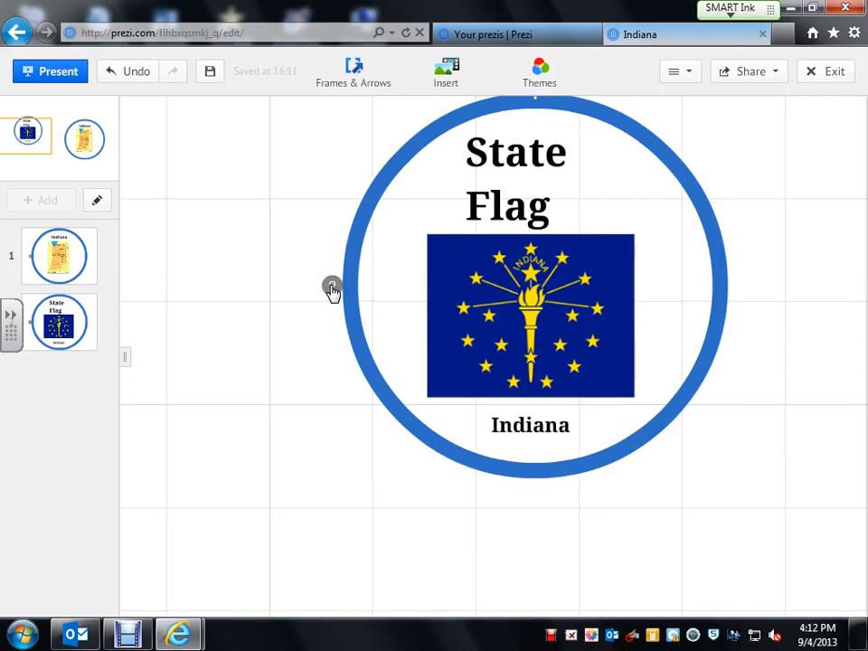
# Pan the canvas to empty space left of the State Flag circle.
pyautogui.moveTo(291, 358); pyautogui.dragTo(558, 435)
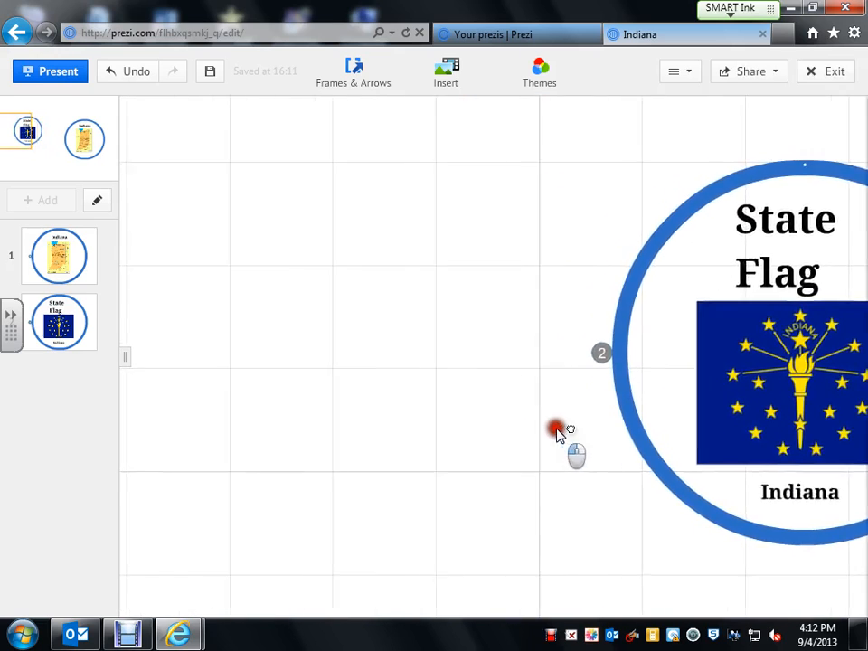
pyautogui.moveTo(328, 343); pyautogui.dragTo(366, 352)
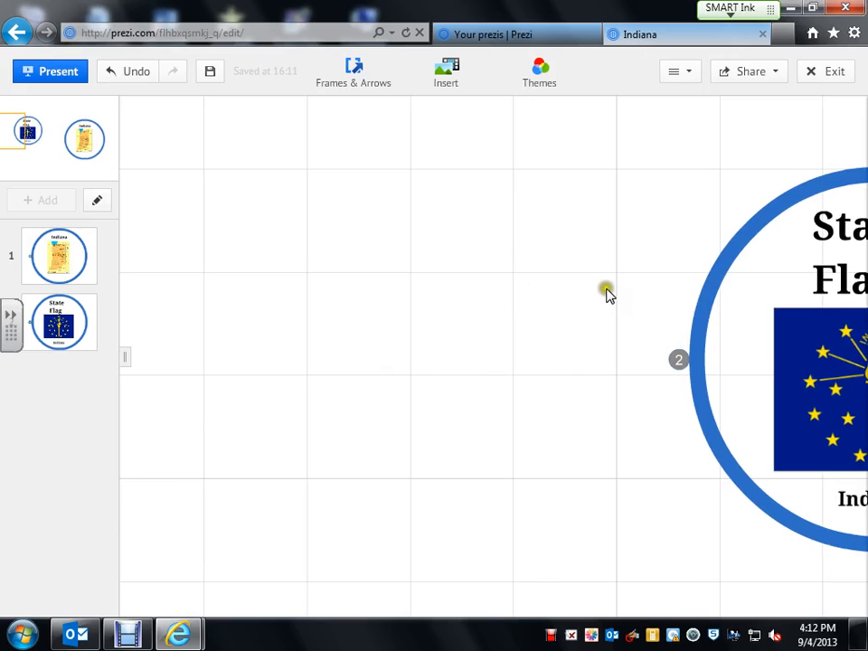
pyautogui.moveTo(595, 296); pyautogui.dragTo(634, 293)
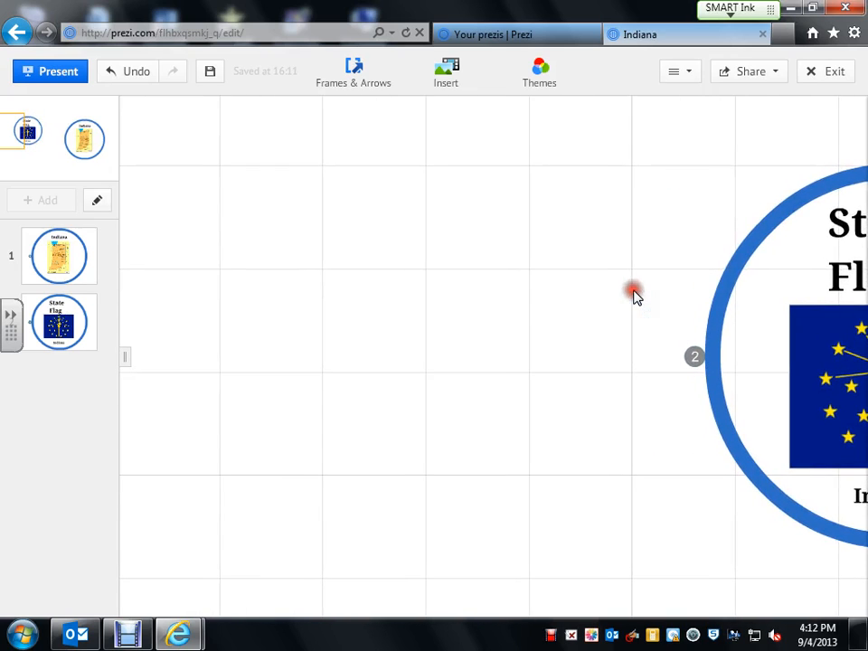
pyautogui.moveTo(327, 283); pyautogui.dragTo(398, 609)
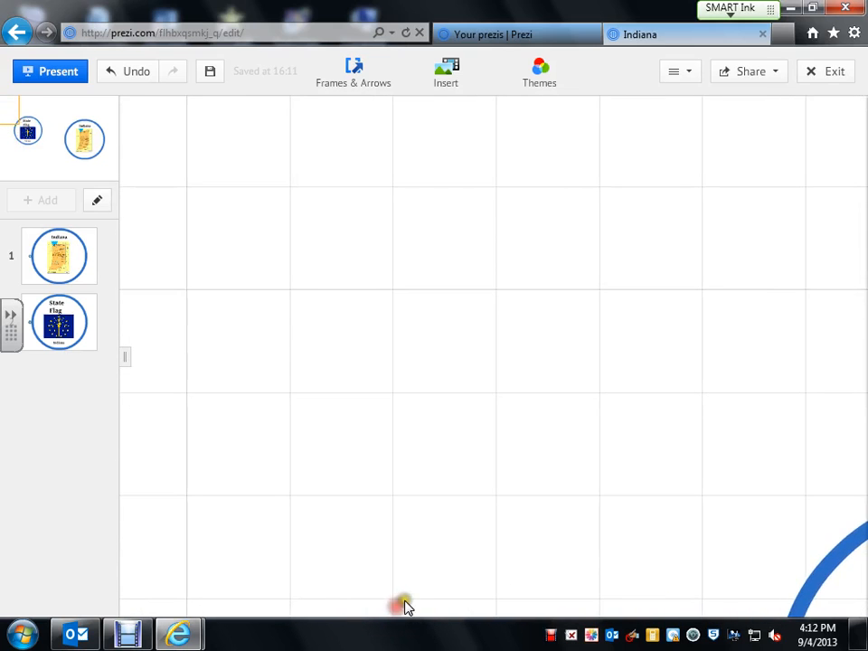
# Draw a blank rectangular frame on the empty canvas, centre it and zoom into it.
pyautogui.click(355, 79)
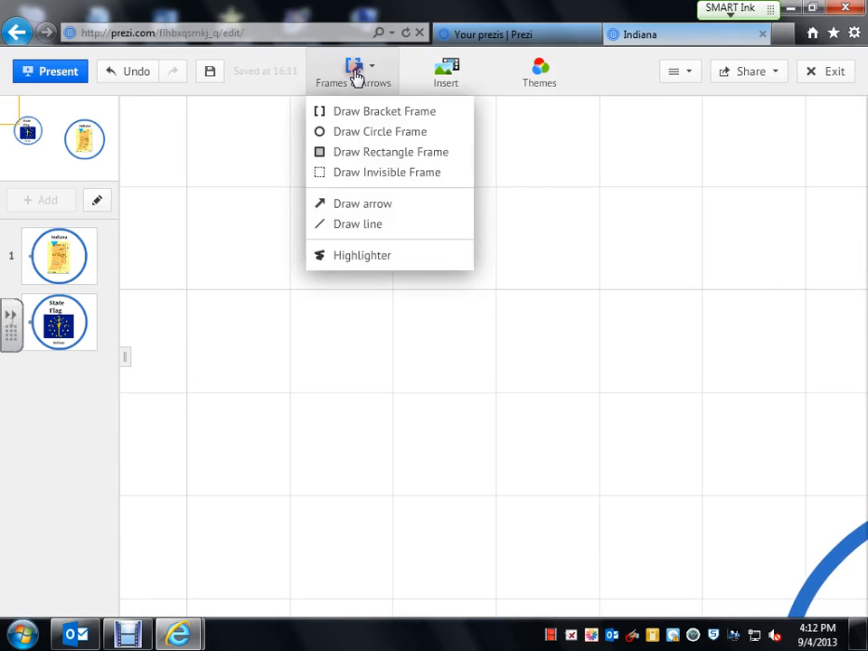
pyautogui.click(389, 158)
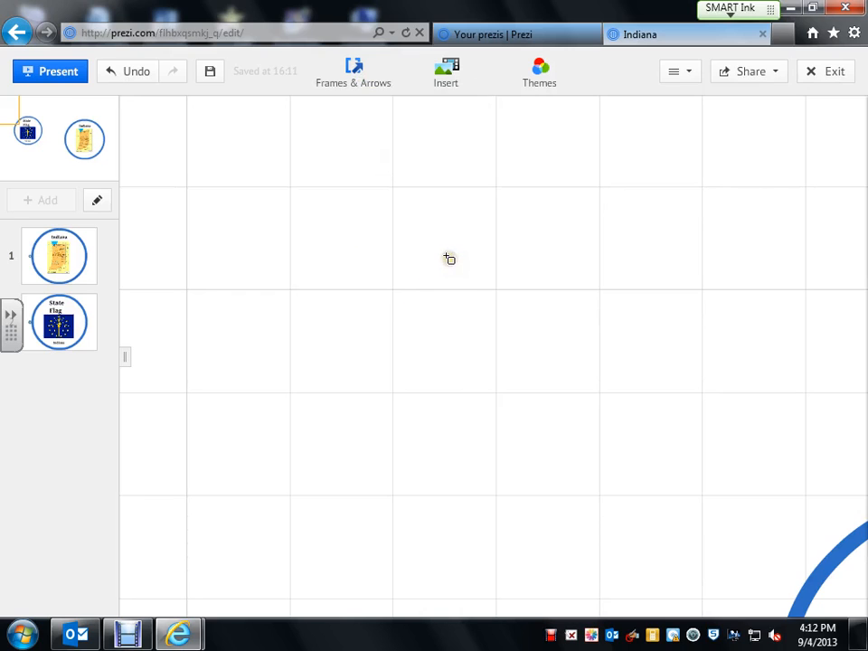
pyautogui.moveTo(448, 257); pyautogui.dragTo(128, 599)
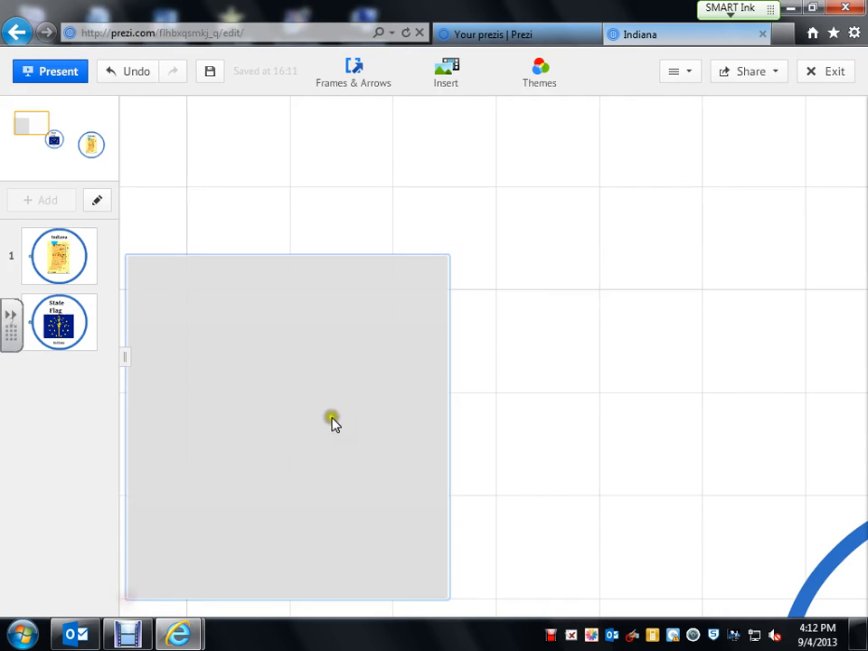
pyautogui.moveTo(523, 335); pyautogui.dragTo(558, 274)
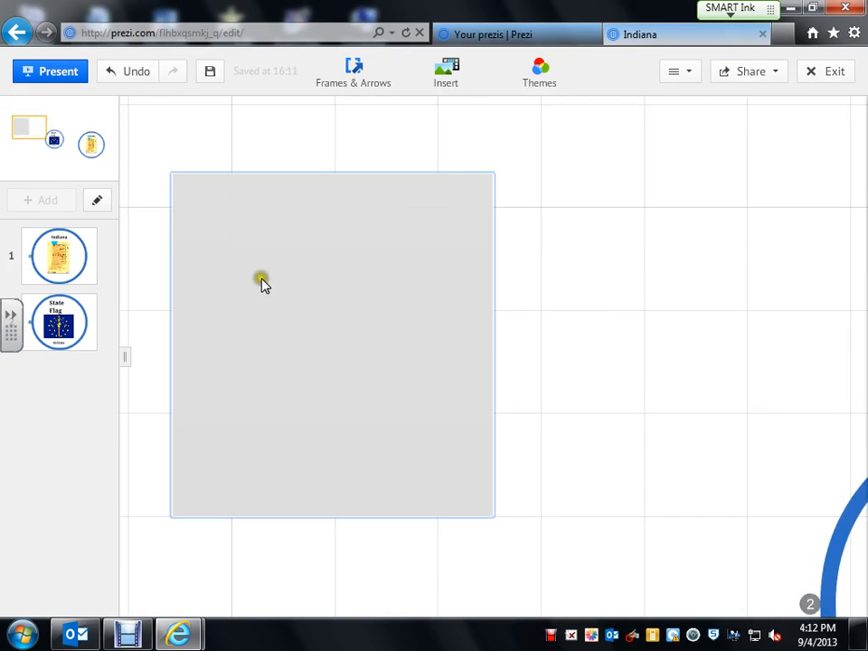
pyautogui.click(234, 226)
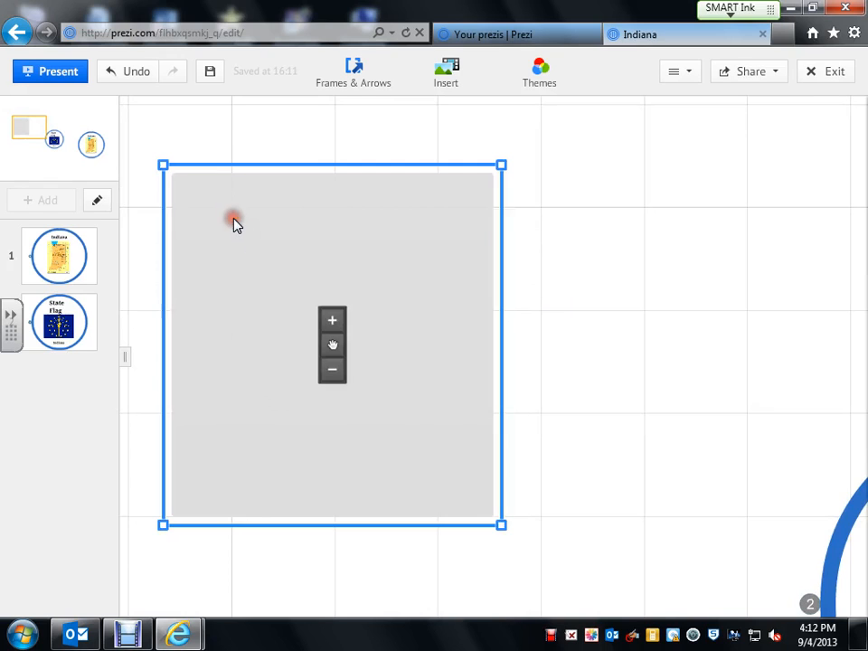
pyautogui.click(254, 220)
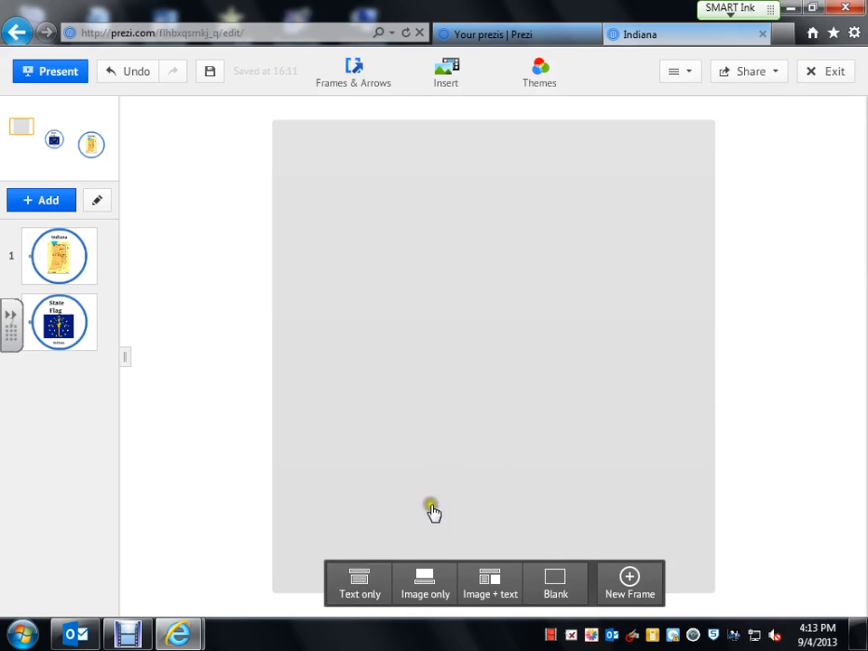
# Apply the Image + text layout, then undo both the layout and the new frame.
pyautogui.click(499, 588)
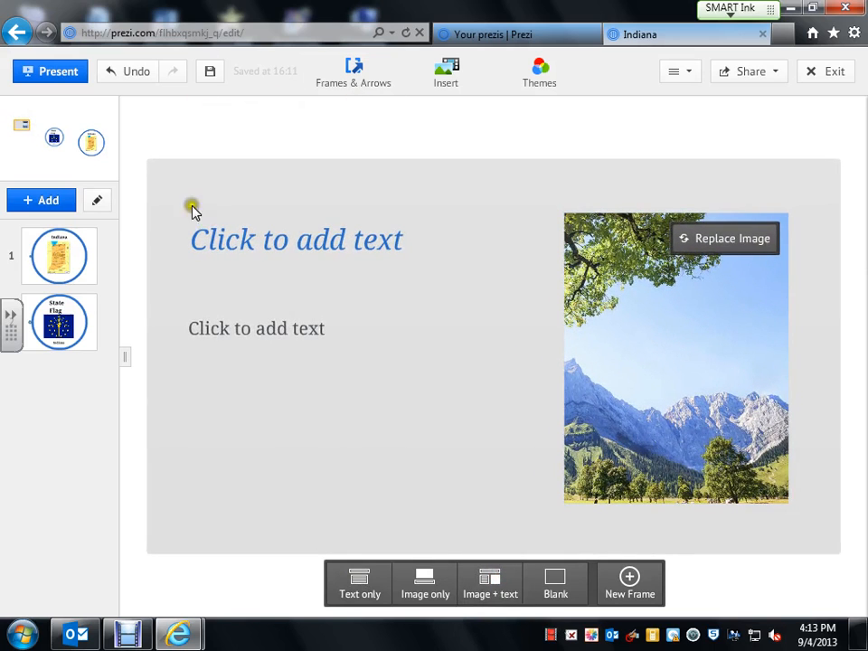
pyautogui.click(126, 81)
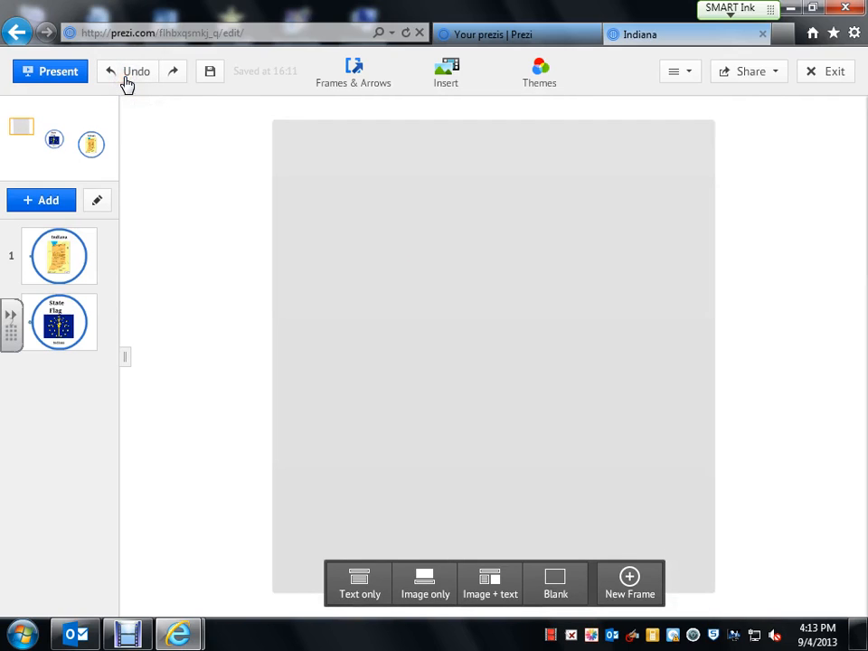
pyautogui.click(125, 82)
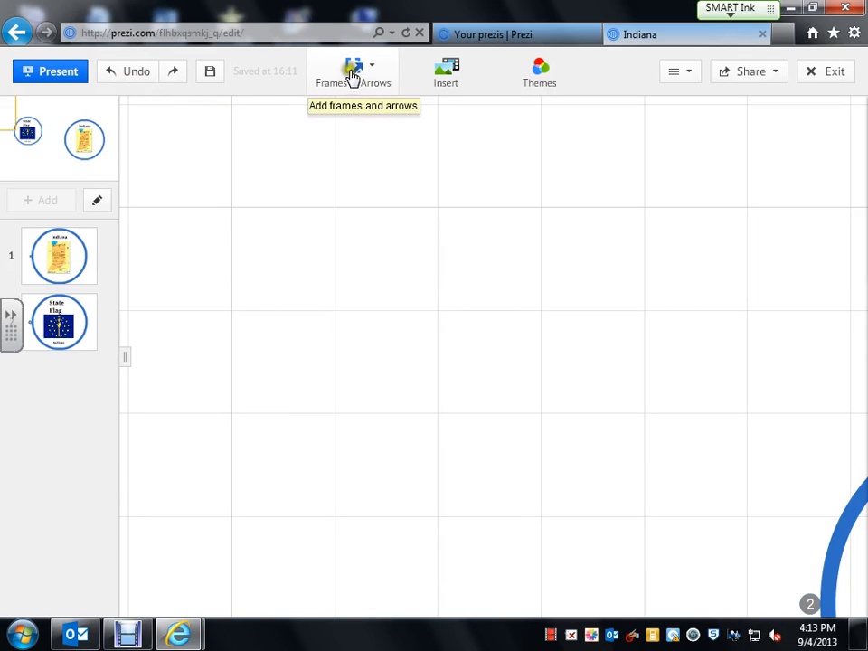
pyautogui.click(352, 75)
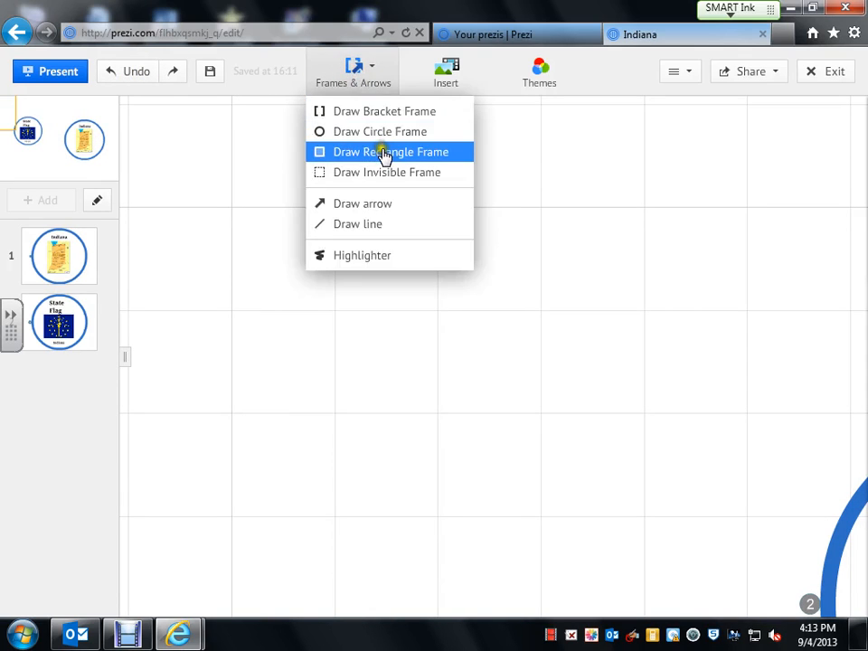
# Redraw a blank rectangular frame on the empty canvas, nudge it left and zoom into it.
pyautogui.click(385, 153)
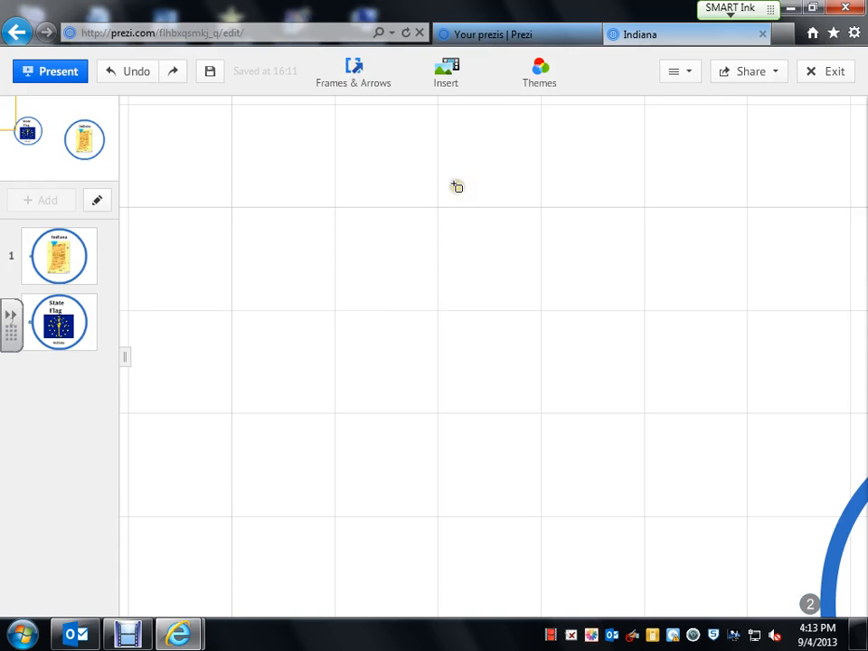
pyautogui.moveTo(583, 149); pyautogui.dragTo(205, 530)
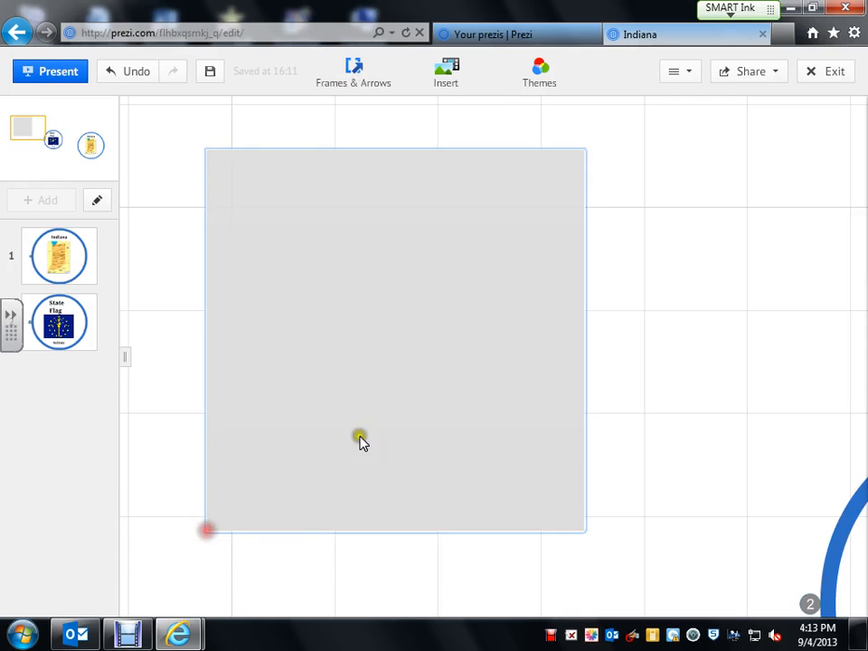
pyautogui.click(669, 294)
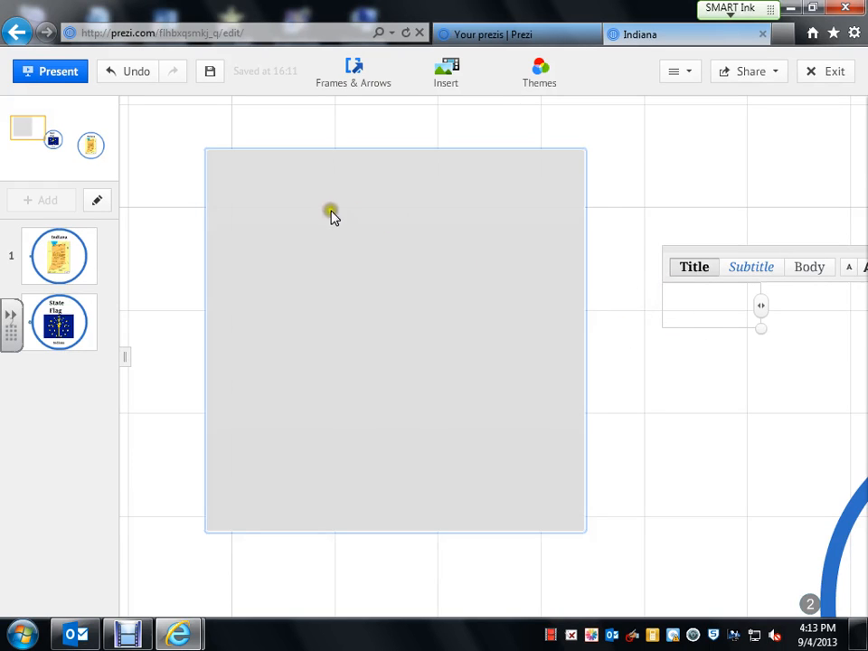
pyautogui.moveTo(314, 210); pyautogui.dragTo(310, 210)
pyautogui.click(268, 193)
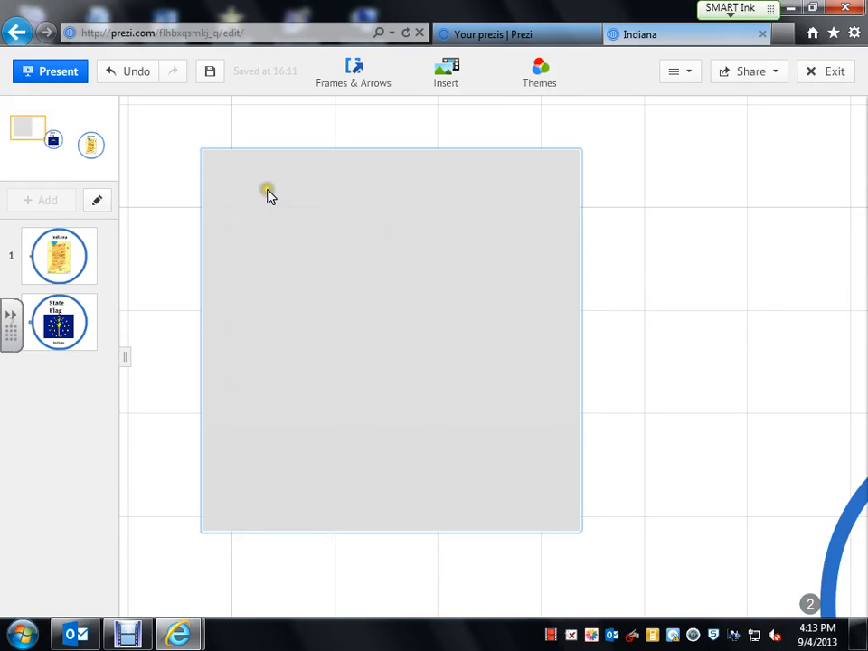
pyautogui.click(270, 196)
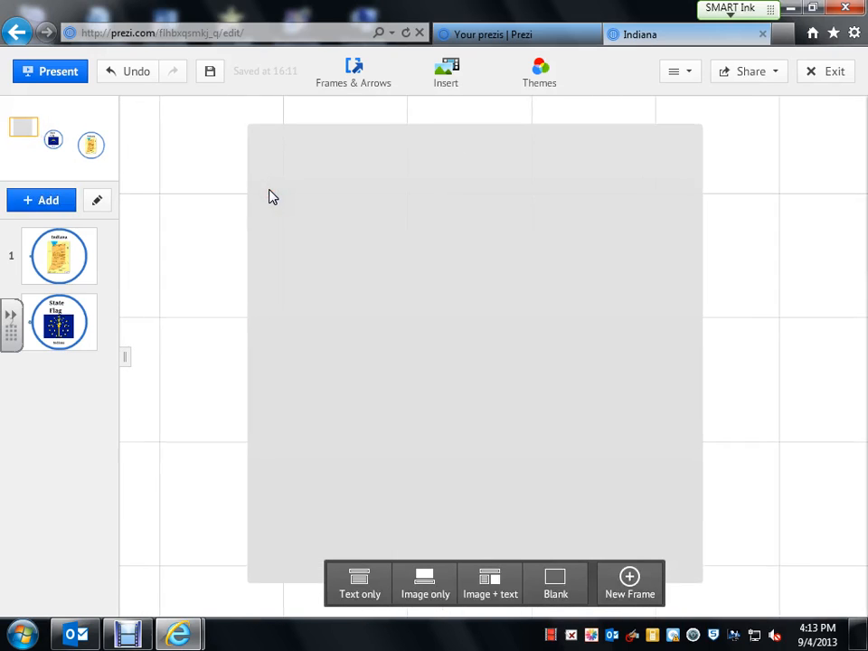
# Give the frame a Text only layout with the title 'State Bird'.
pyautogui.click(349, 575)
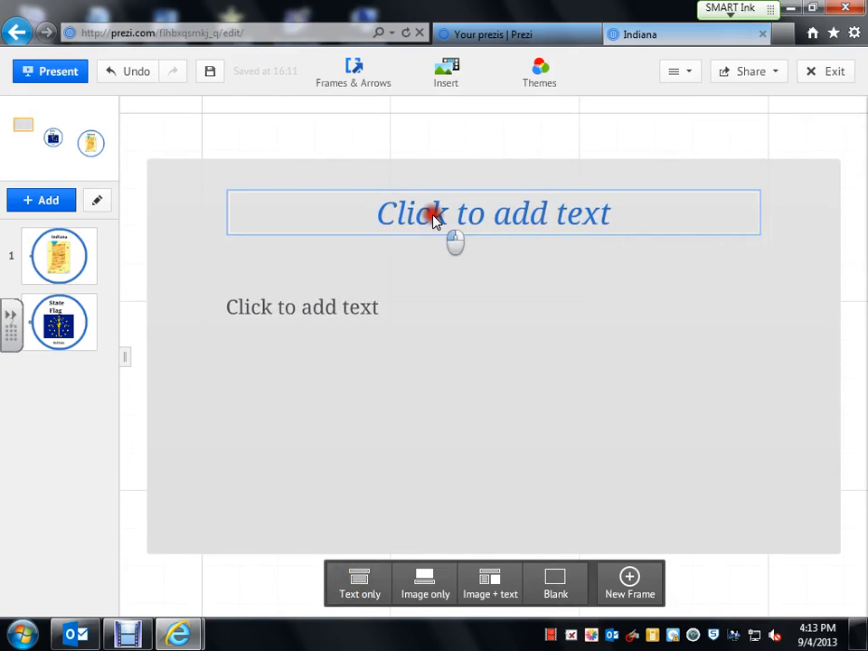
pyautogui.click(433, 217)
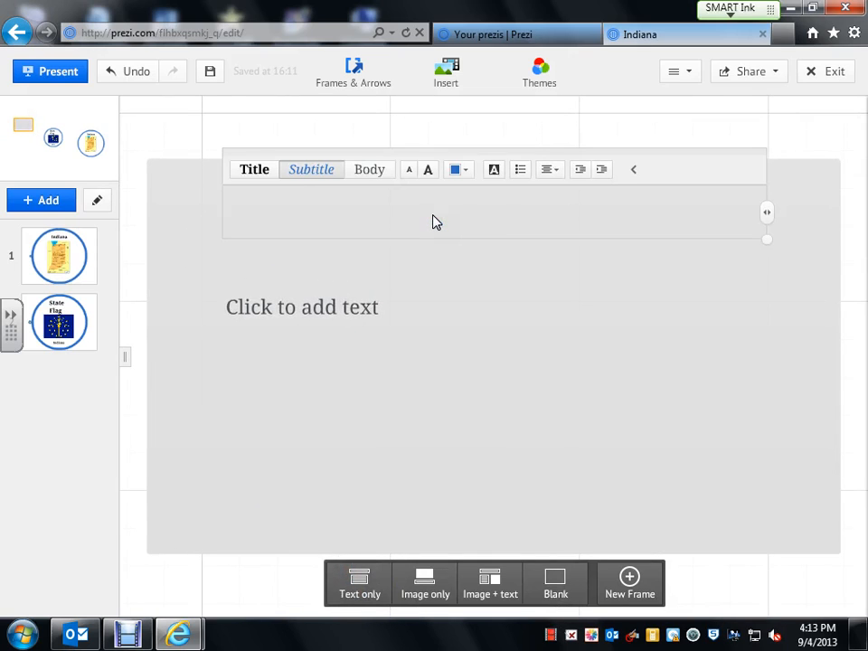
pyautogui.write('State Bird')
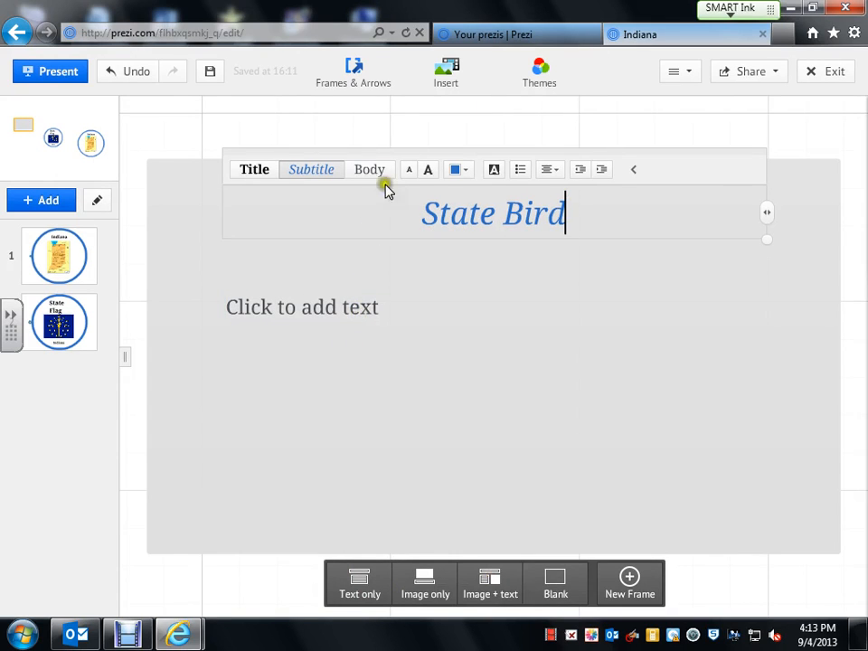
pyautogui.click(450, 75)
# Place a cardinal photo from an 'Indiana State Bird' image search in the frame and shrink it.
pyautogui.click(442, 114)
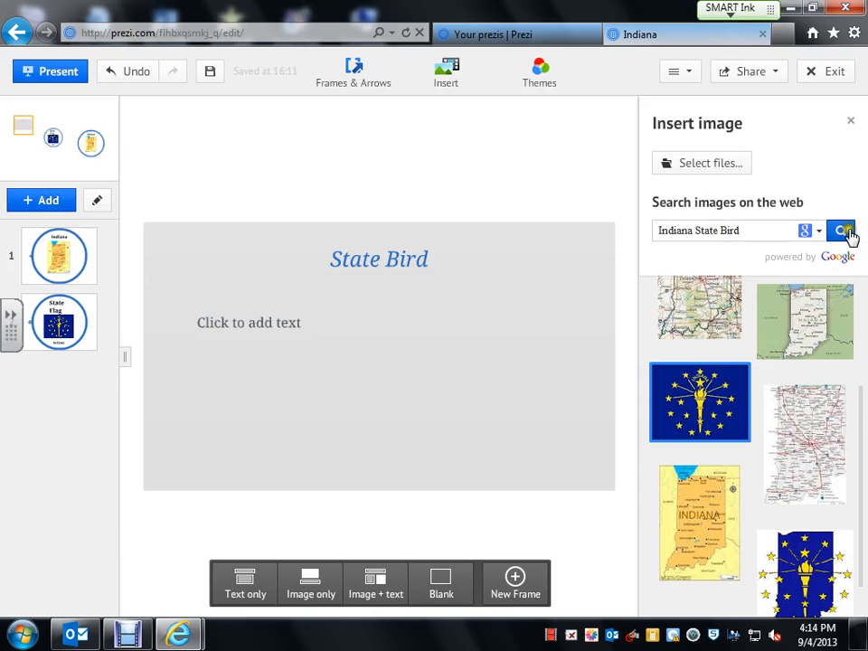
pyautogui.click(842, 232)
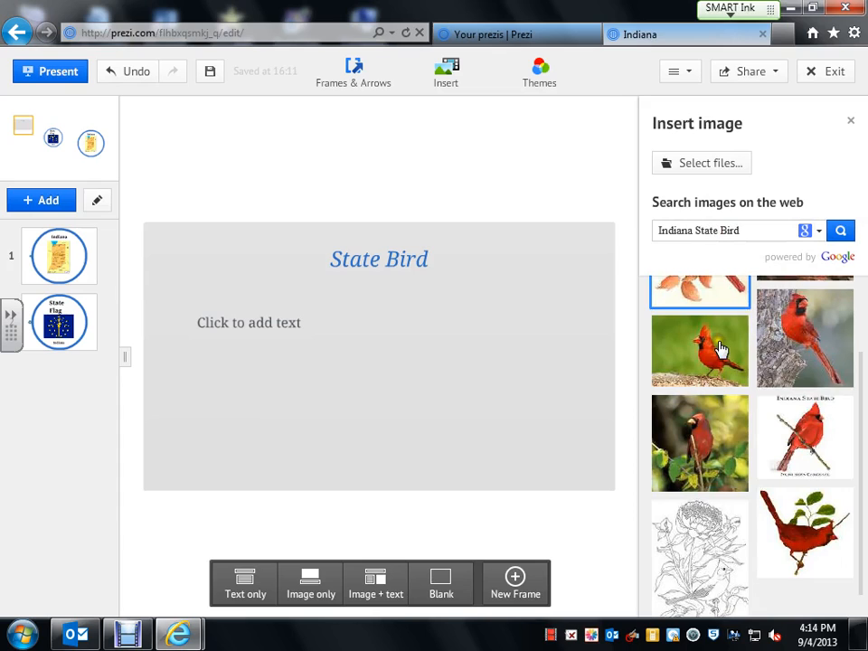
pyautogui.moveTo(713, 447); pyautogui.dragTo(465, 368)
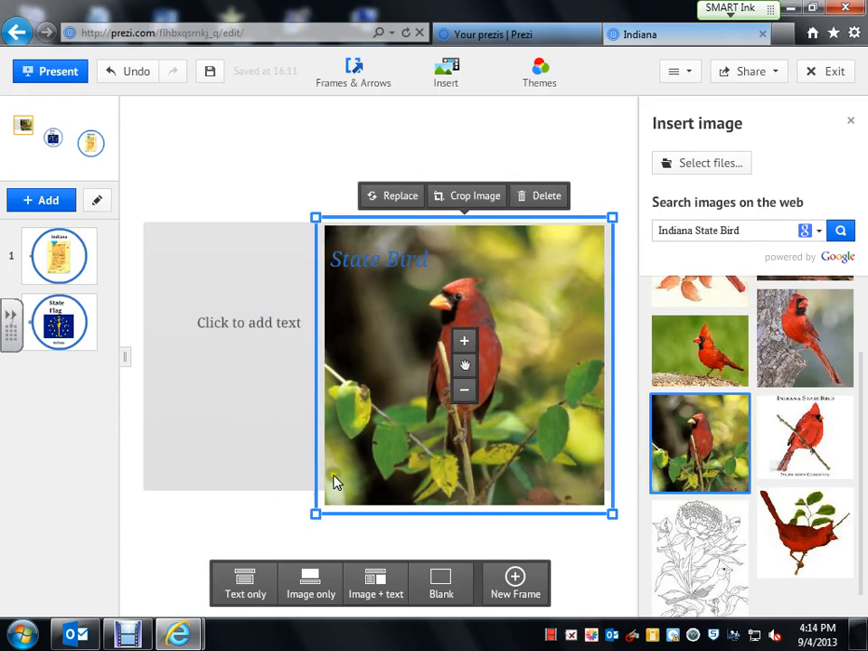
pyautogui.moveTo(612, 515); pyautogui.dragTo(569, 427)
# Type 'Cardinal' into the State Bird frame's body text and enlarge it.
pyautogui.click(297, 406)
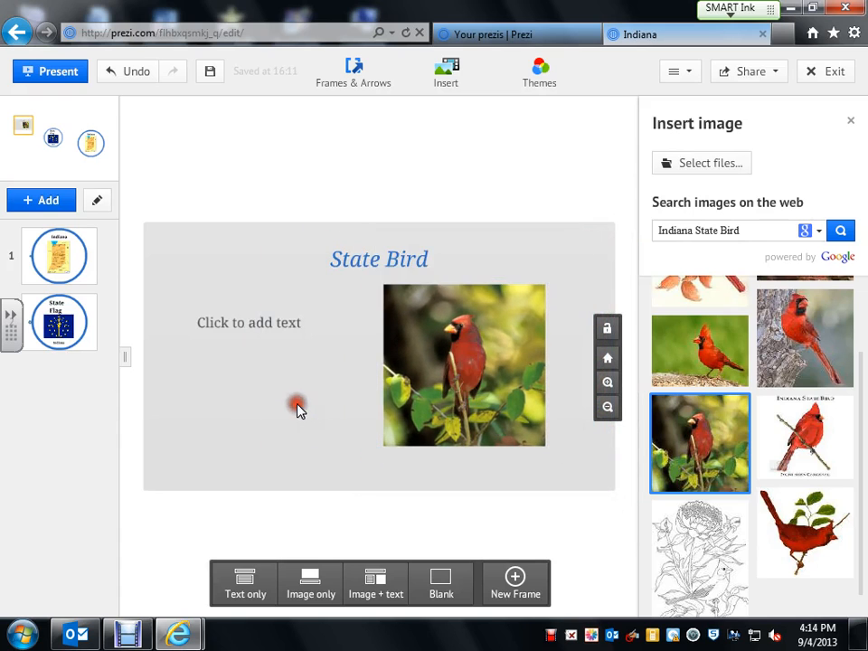
pyautogui.click(232, 323)
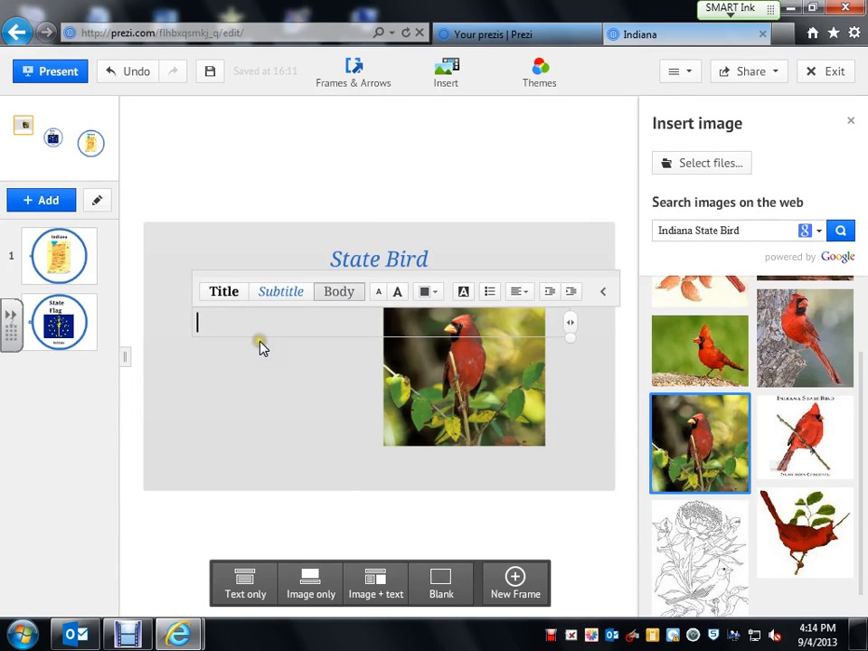
pyautogui.write('Cardinal')
pyautogui.click(261, 349)
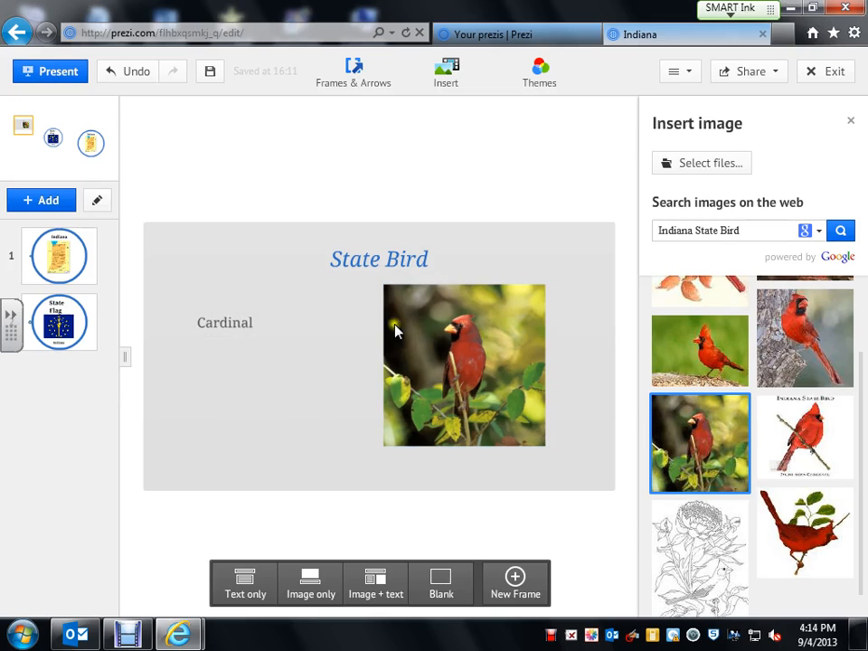
pyautogui.click(237, 328)
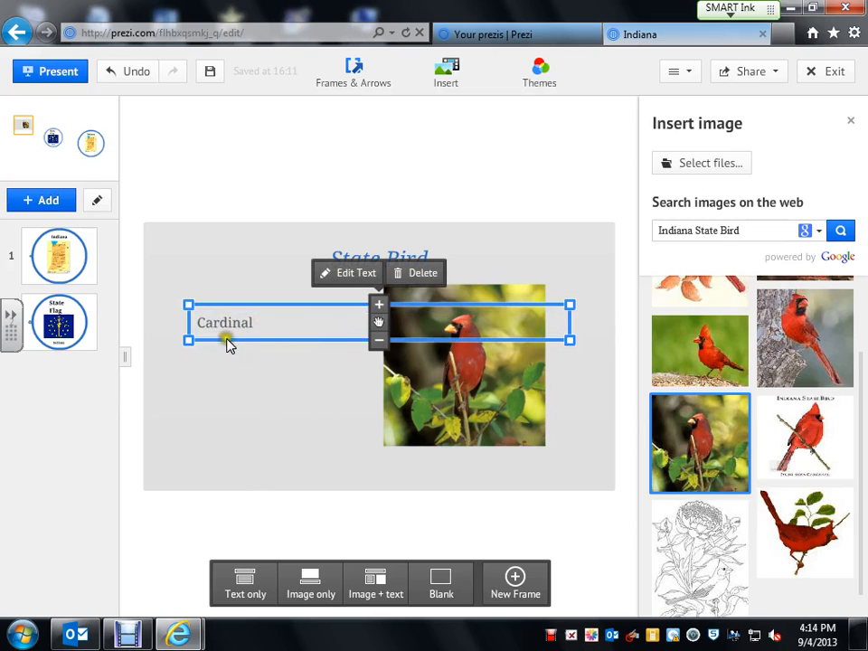
pyautogui.click(274, 321)
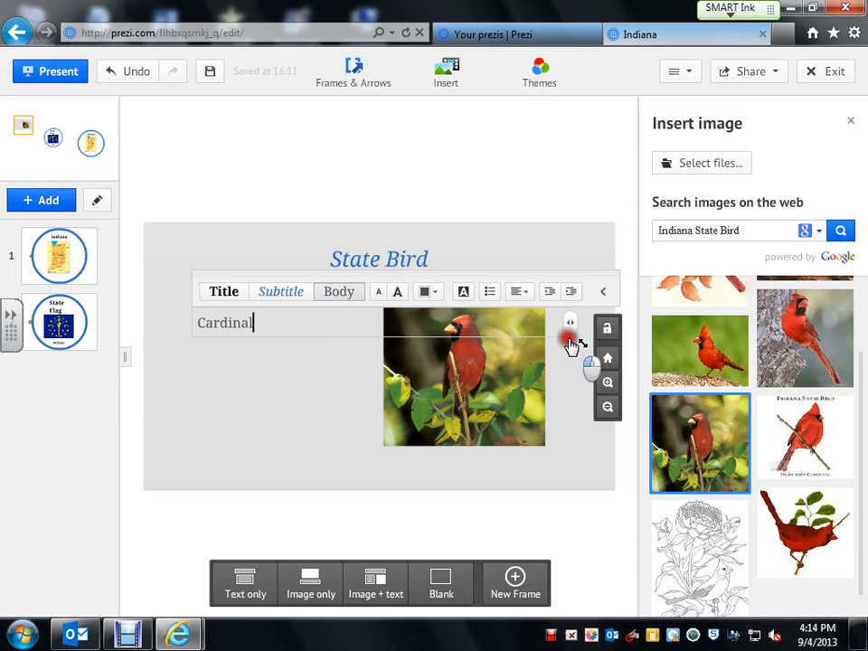
pyautogui.moveTo(570, 340); pyautogui.dragTo(677, 594)
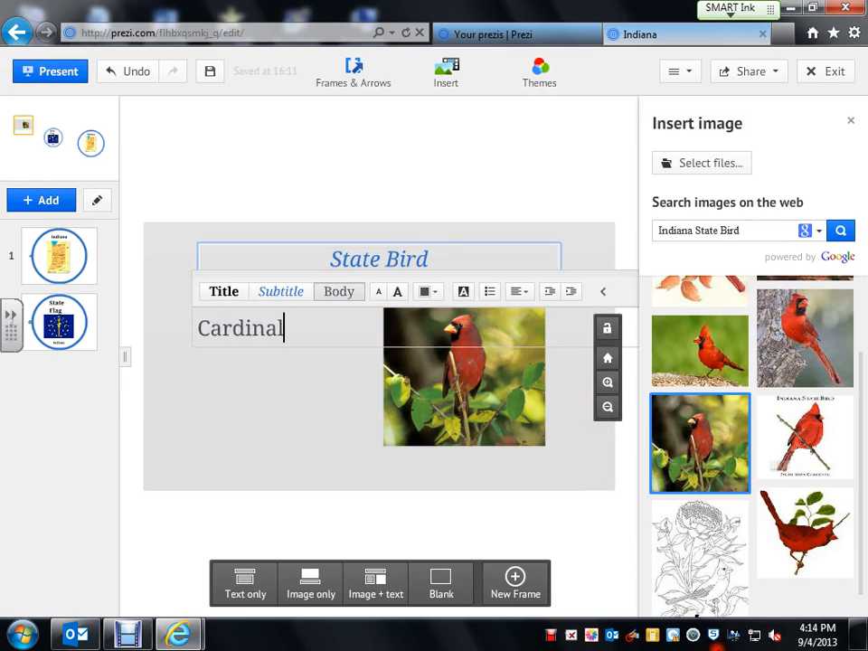
pyautogui.click(272, 402)
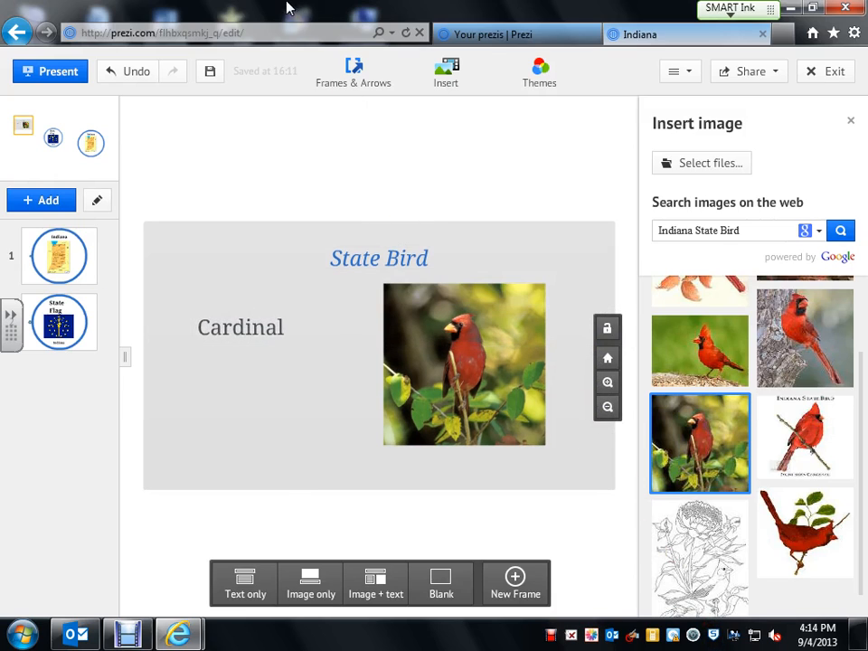
# Deselect the slide contents, close the image search panel and shift the view.
pyautogui.click(422, 151)
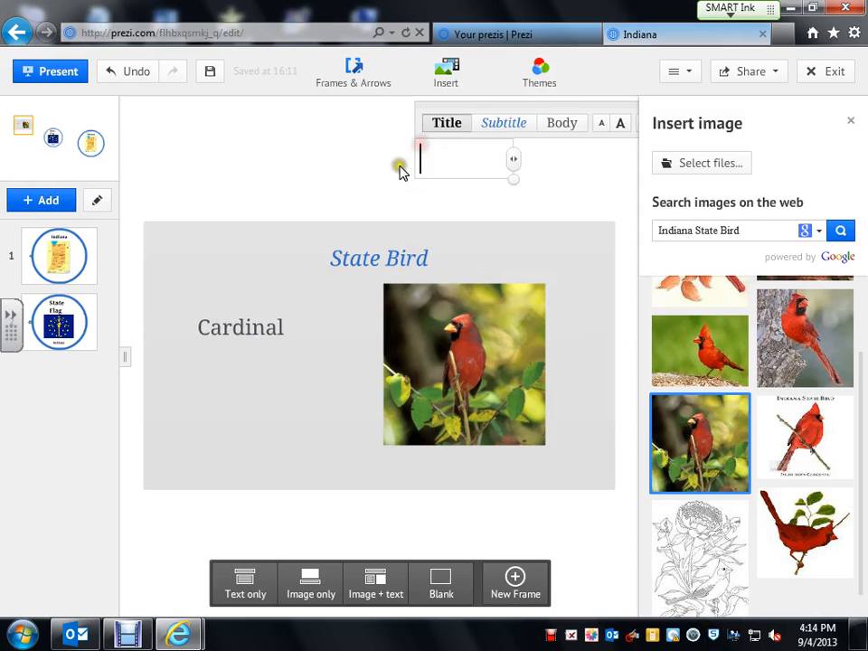
pyautogui.click(304, 151)
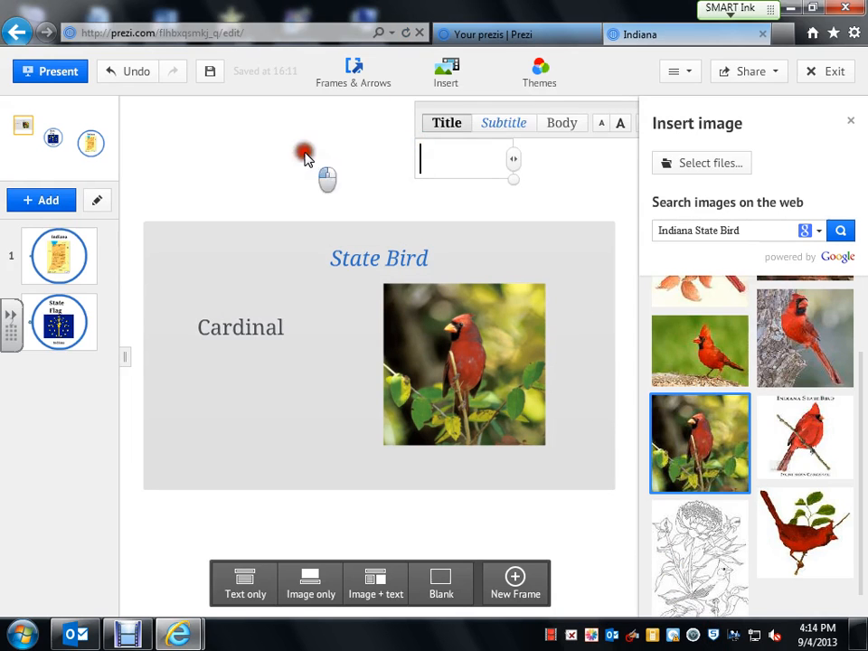
pyautogui.click(851, 121)
pyautogui.moveTo(732, 149); pyautogui.dragTo(489, 196)
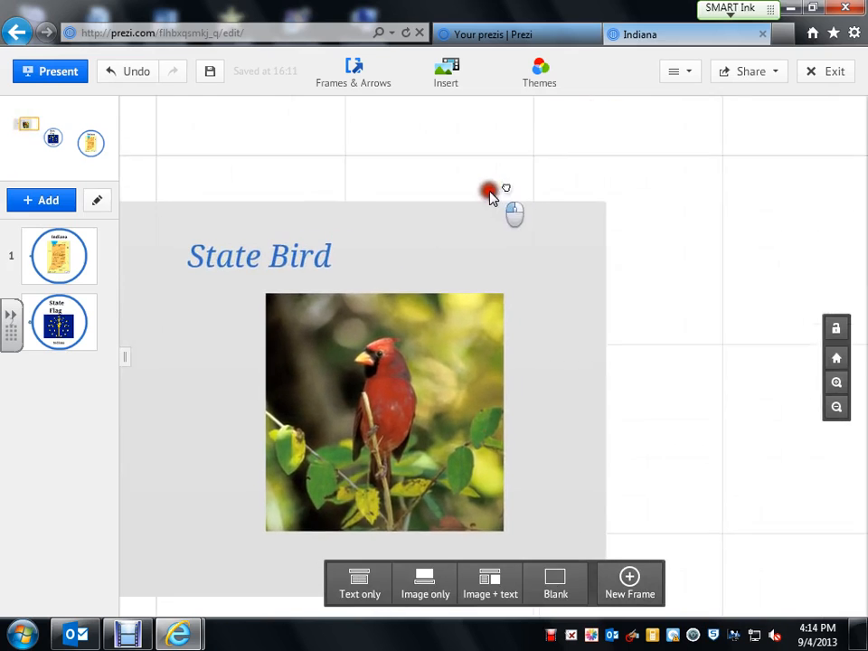
# Jump between the Indiana map and State Flag frames, then enter Editing Path Steps mode.
pyautogui.moveTo(677, 448); pyautogui.dragTo(620, 106)
pyautogui.moveTo(180, 475); pyautogui.dragTo(285, 352)
pyautogui.click(69, 312)
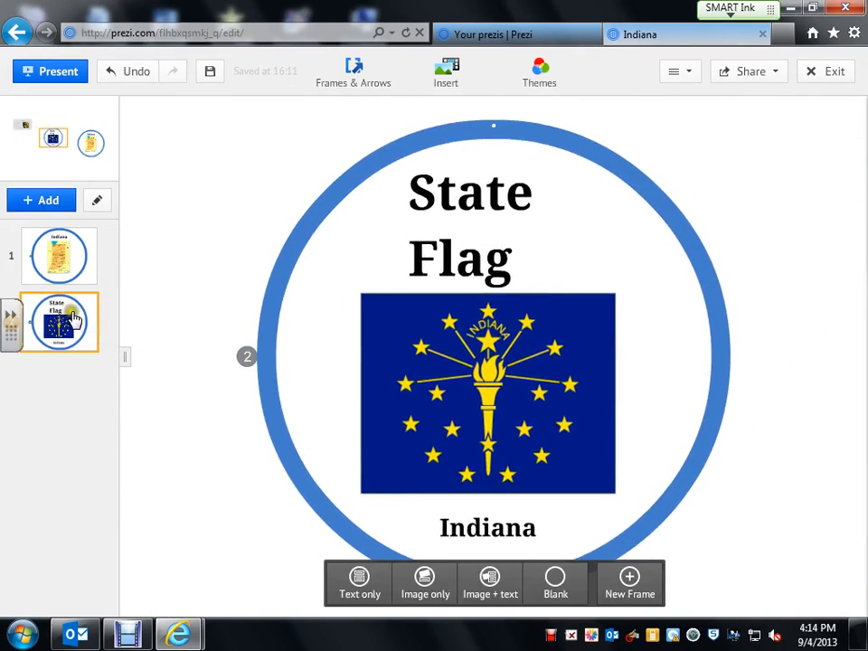
pyautogui.click(56, 264)
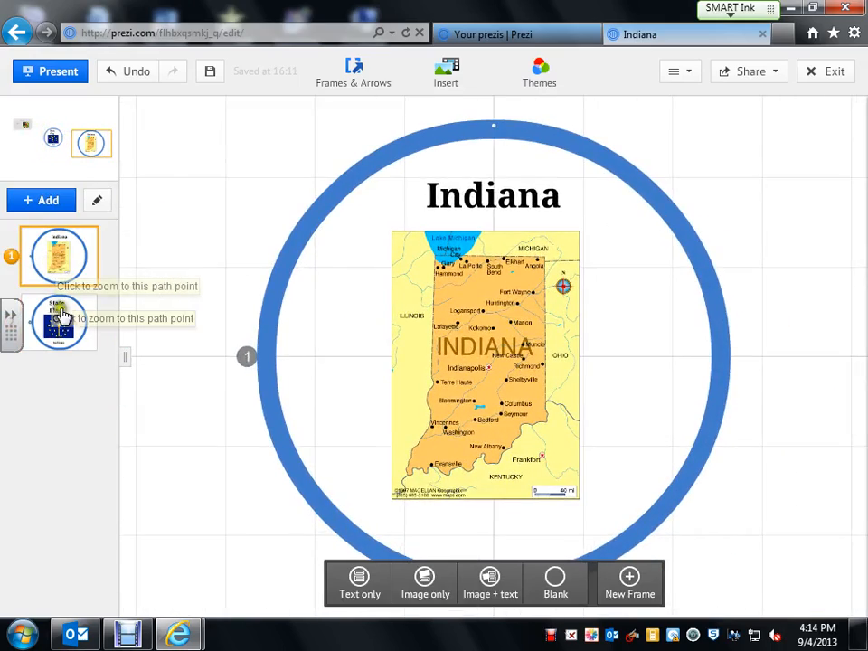
pyautogui.click(64, 316)
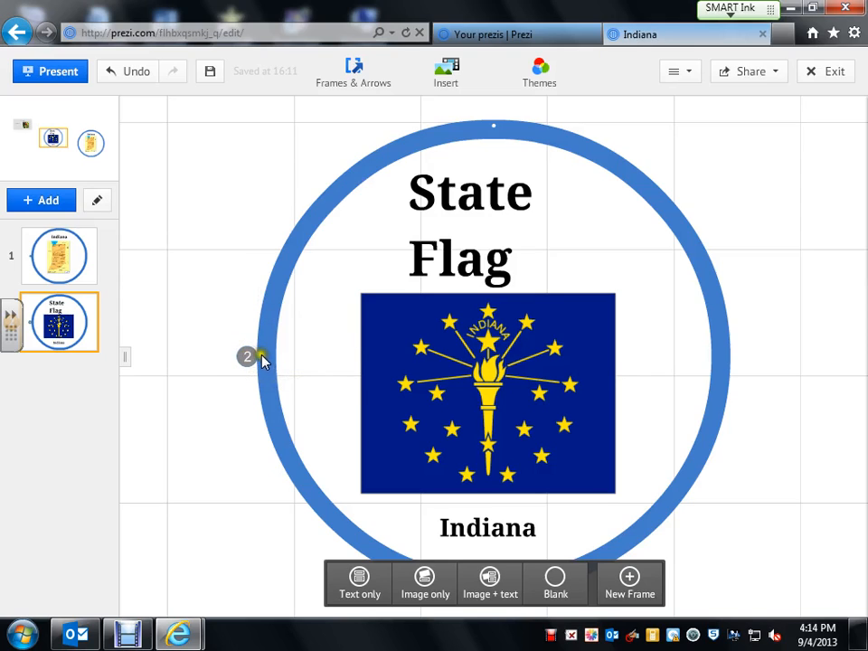
pyautogui.doubleClick(247, 358)
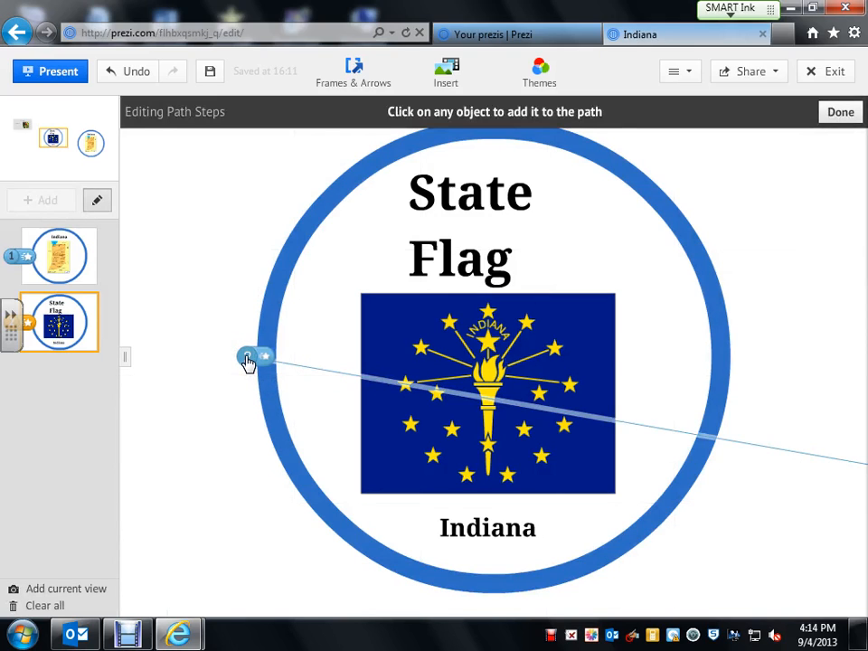
# Bring the cardinal frame into view, make it path step 3, and finish path editing.
pyautogui.click(241, 292)
pyautogui.scroll(3, 201, 203)
pyautogui.scroll(-4, 203, 202)
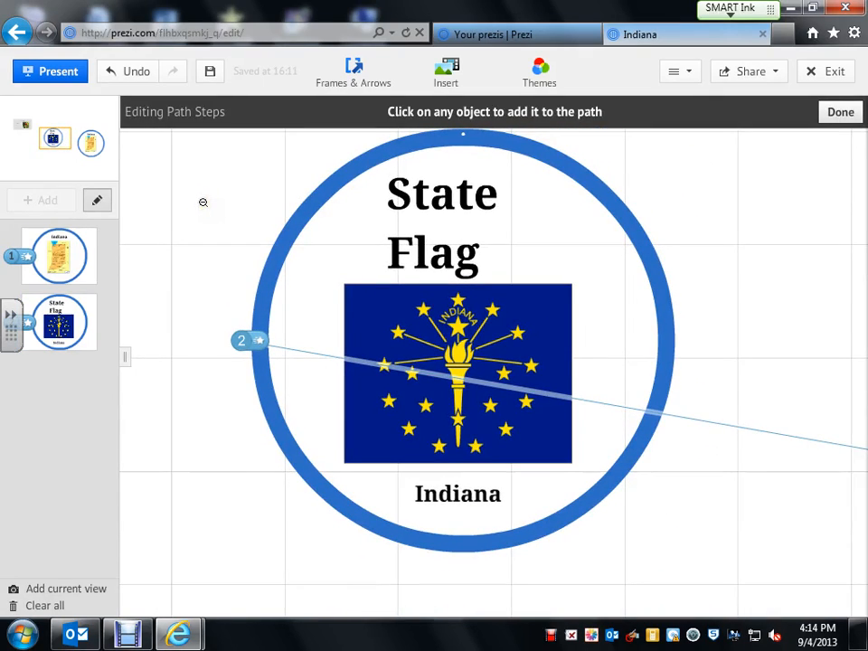
pyautogui.moveTo(203, 202); pyautogui.dragTo(497, 419)
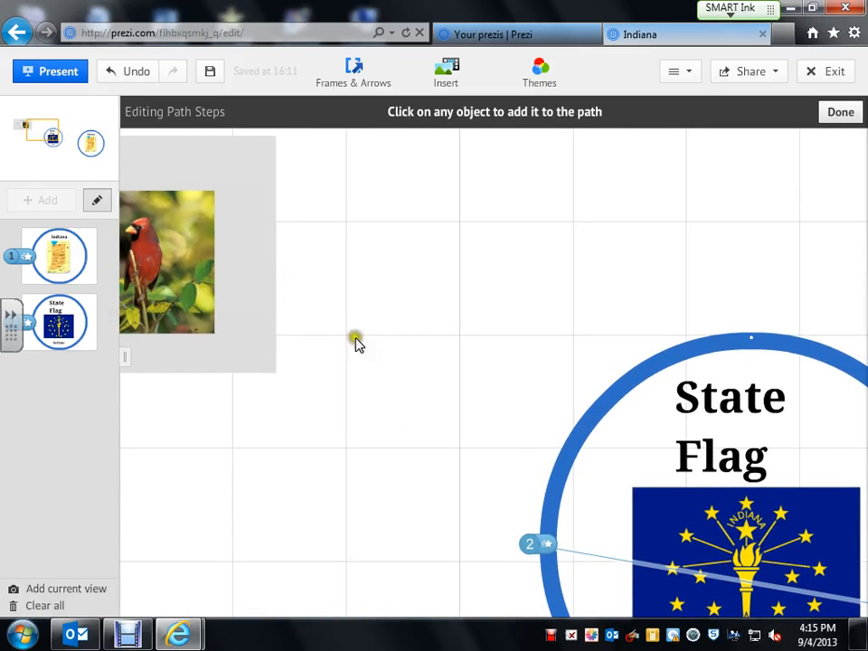
pyautogui.click(243, 315)
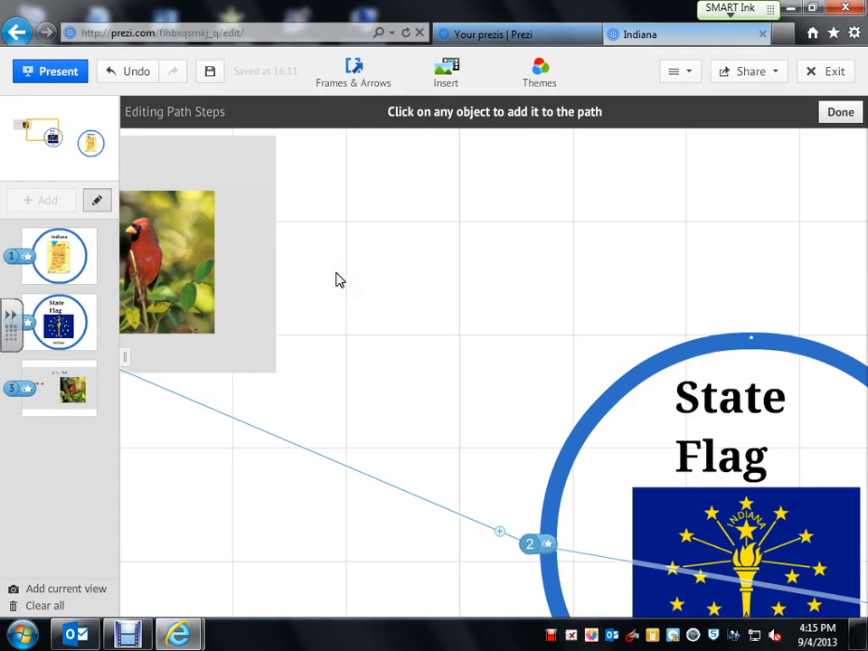
pyautogui.click(841, 114)
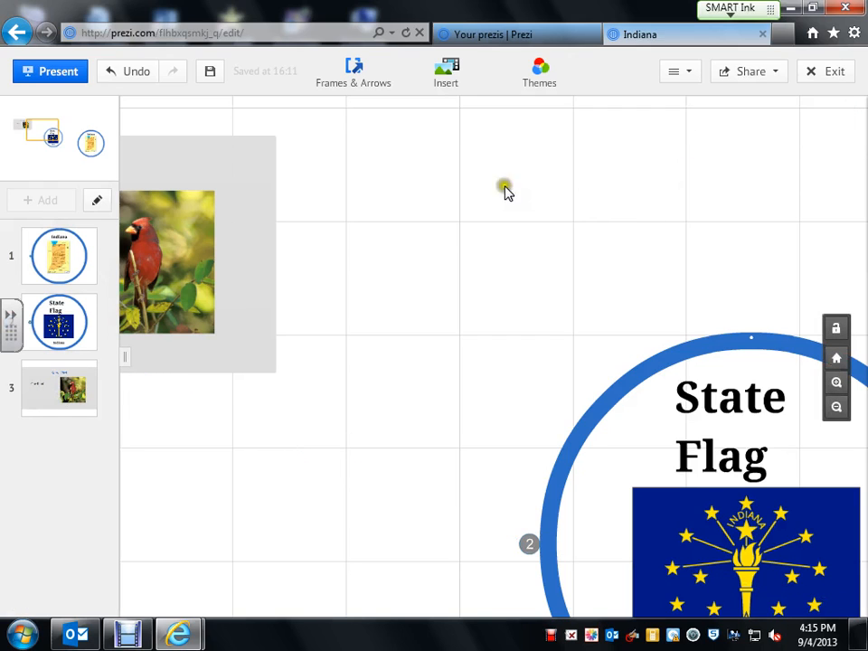
pyautogui.click(41, 76)
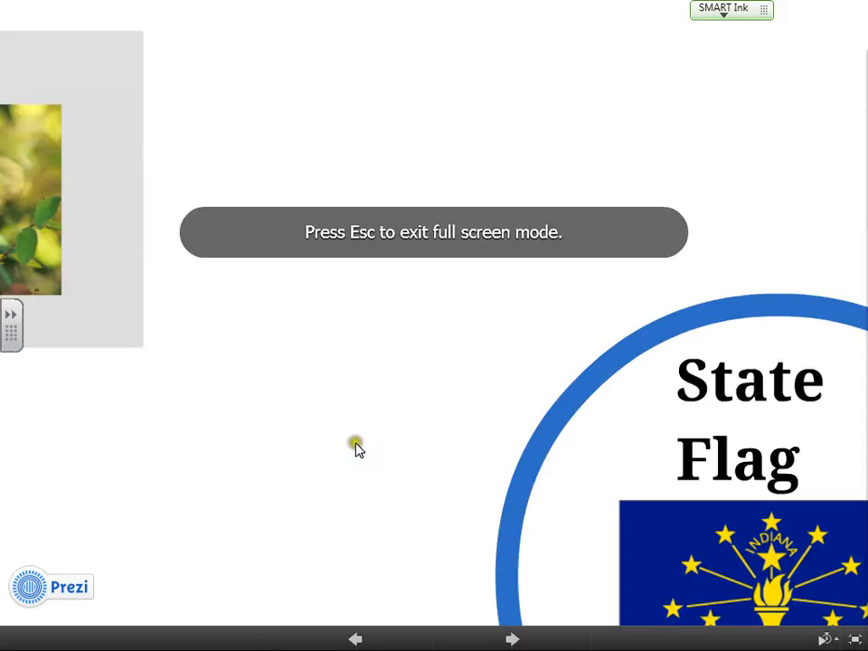
pyautogui.click(510, 639)
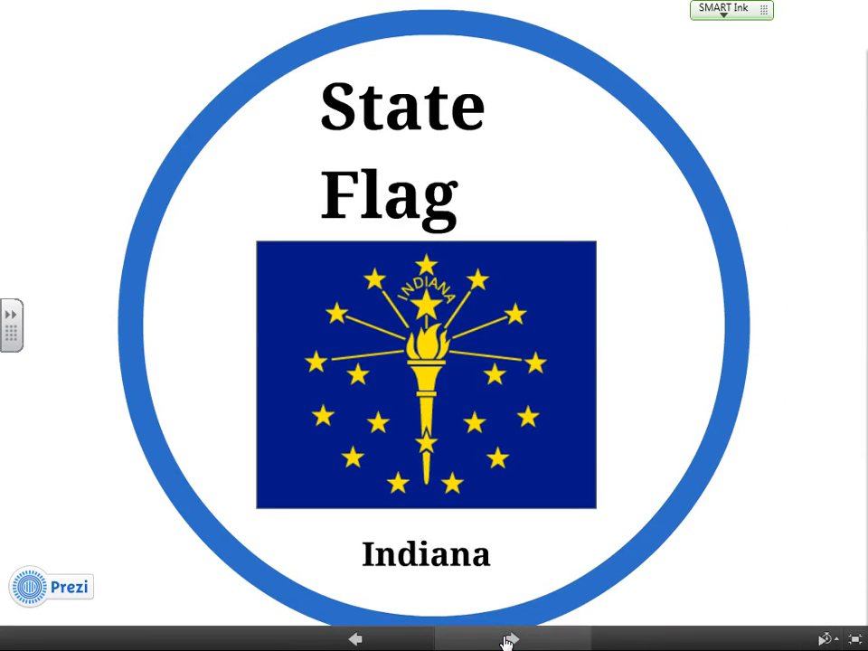
pyautogui.click(508, 640)
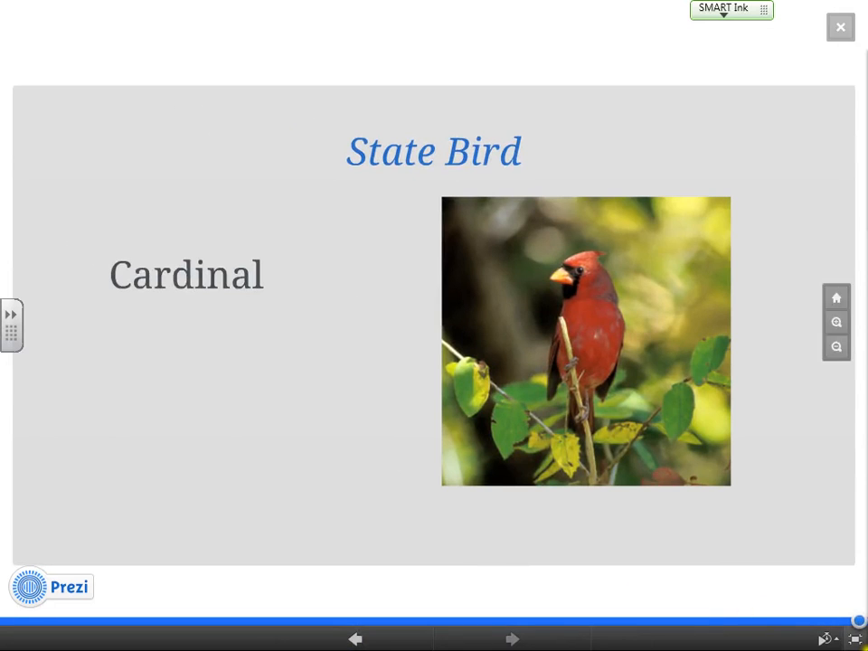
pyautogui.click(838, 27)
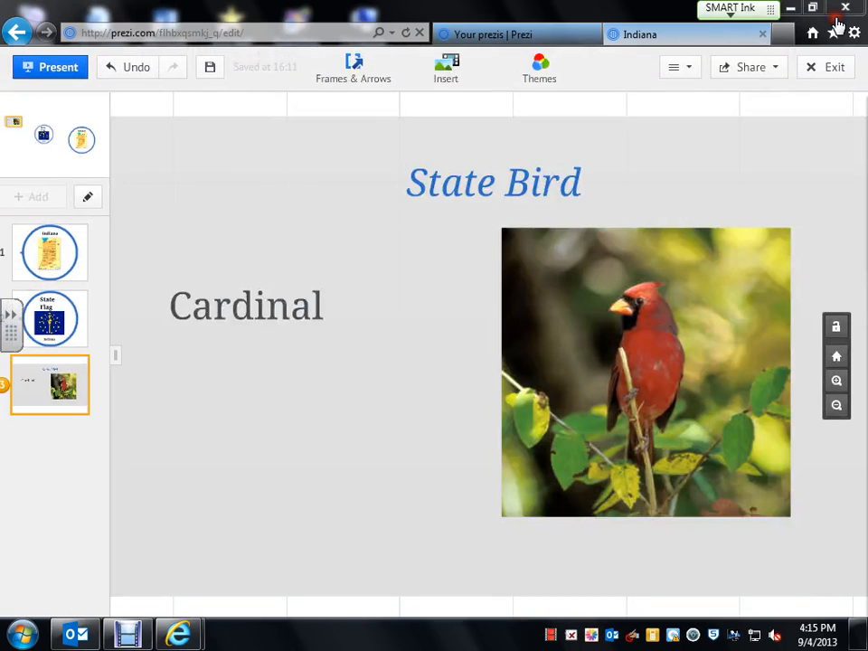
pyautogui.click(52, 251)
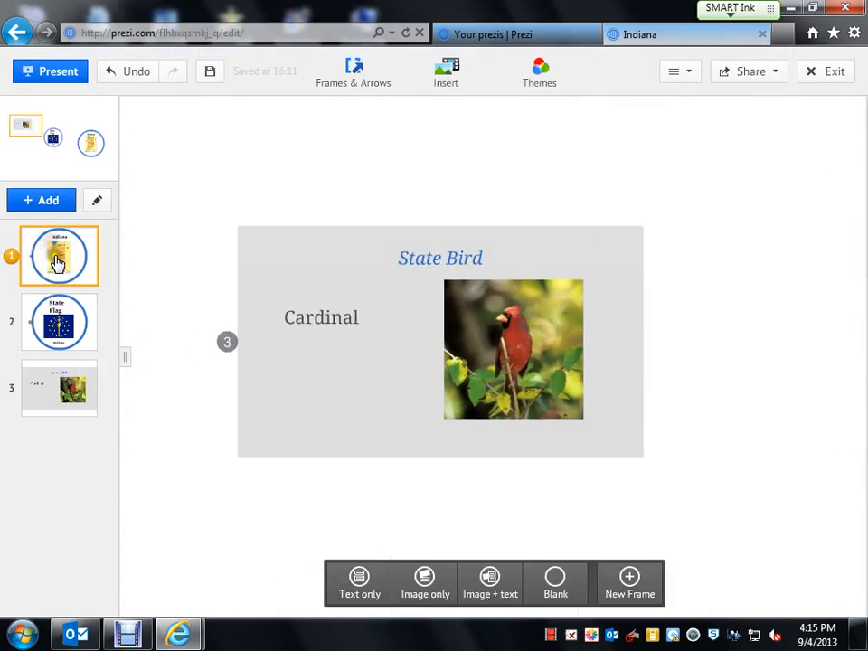
pyautogui.click(27, 72)
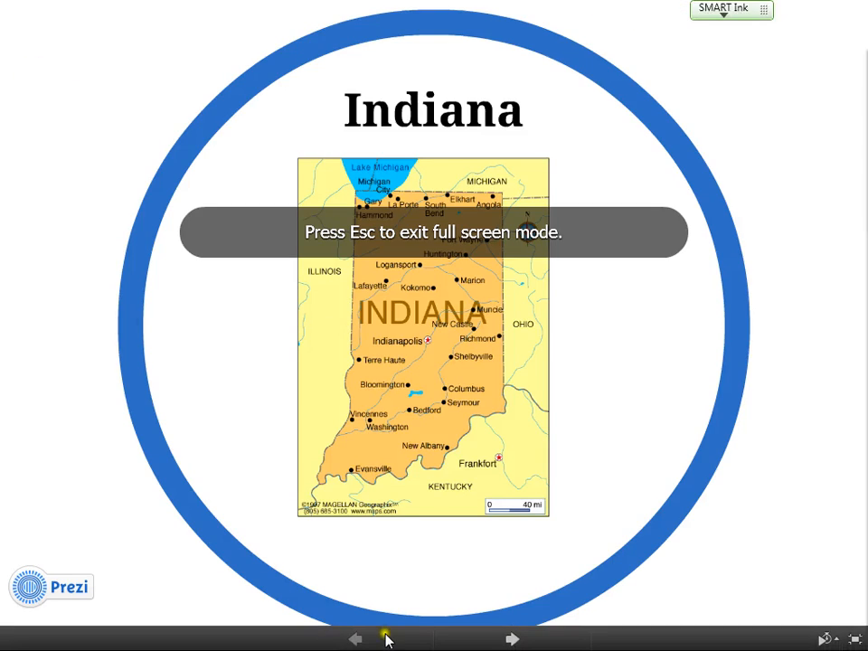
pyautogui.click(502, 640)
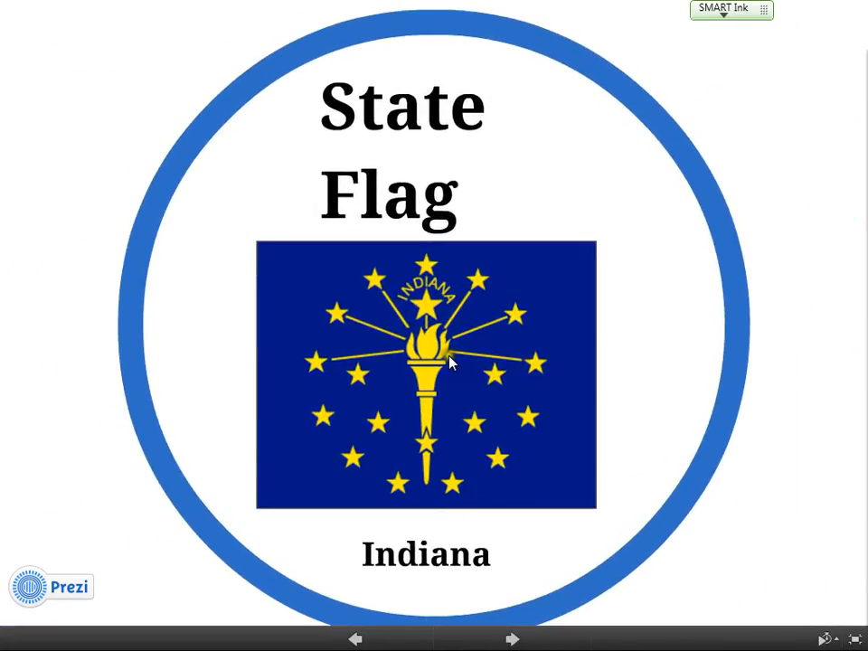
pyautogui.click(449, 362)
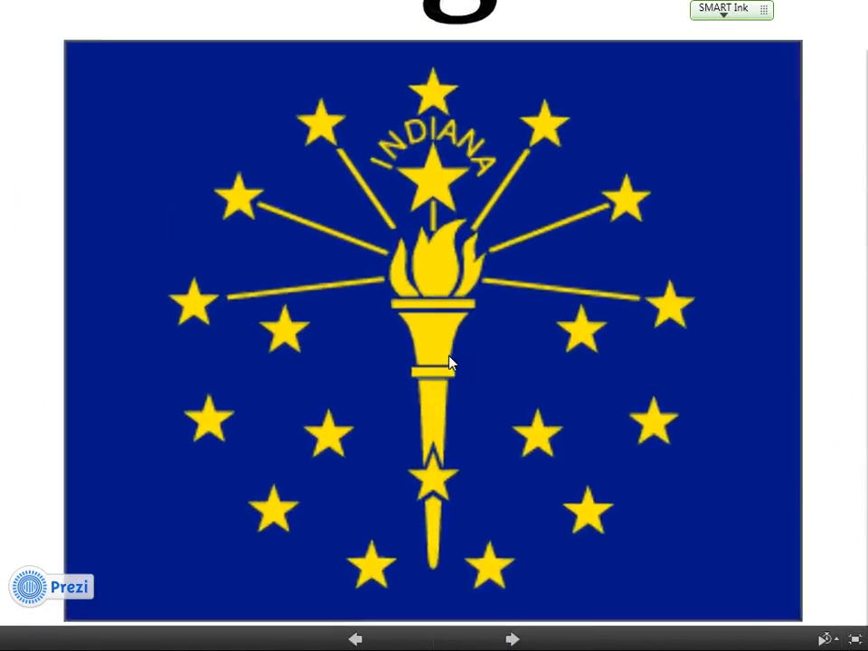
pyautogui.click(856, 269)
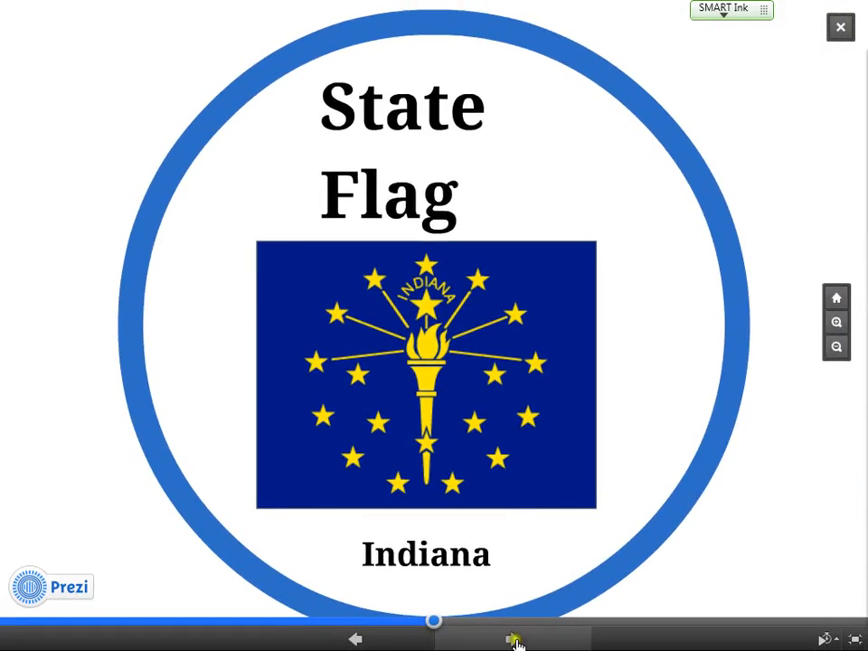
pyautogui.click(508, 639)
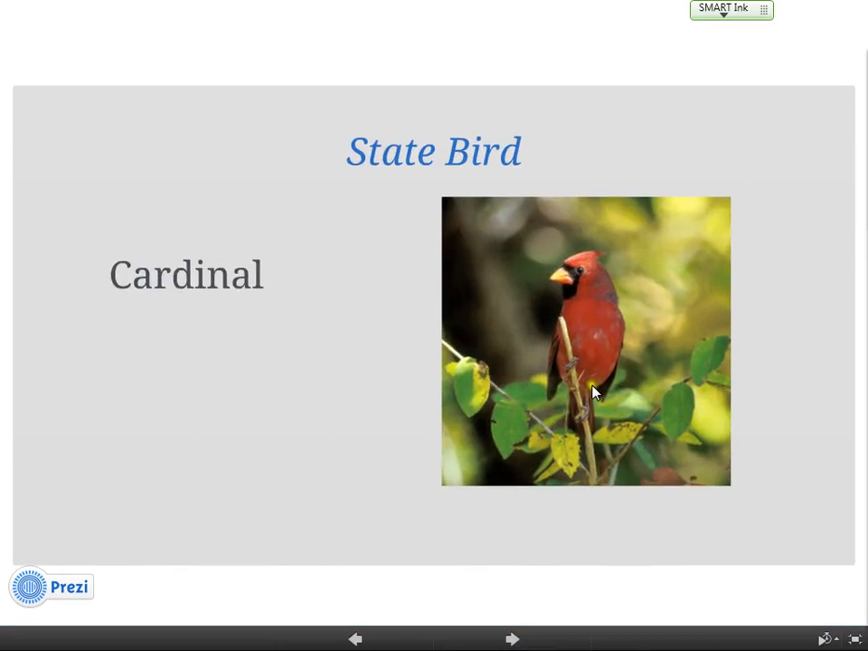
pyautogui.click(594, 387)
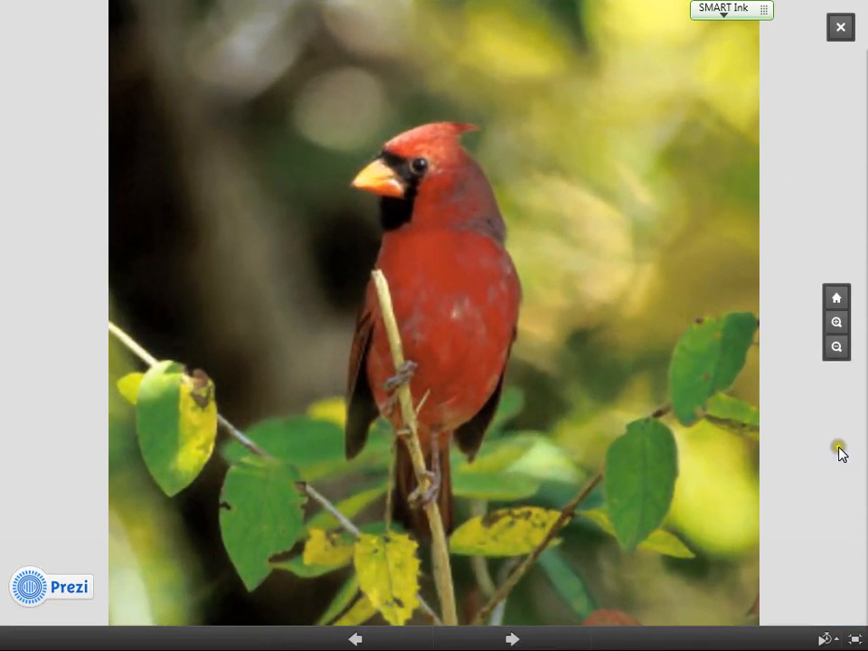
pyautogui.click(841, 454)
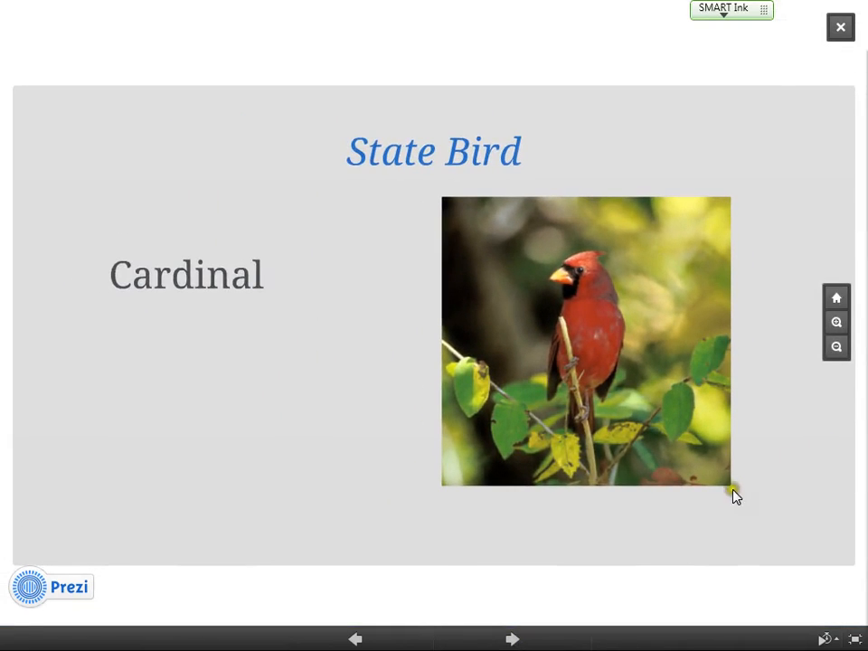
pyautogui.click(840, 28)
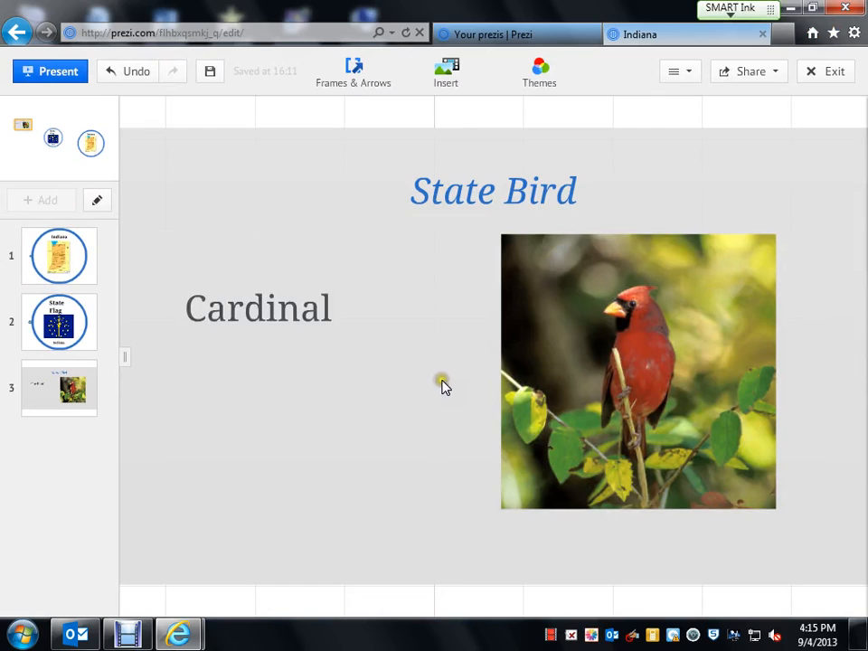
# Try the dark Midnight theme on the prezi and look over the result.
pyautogui.click(542, 72)
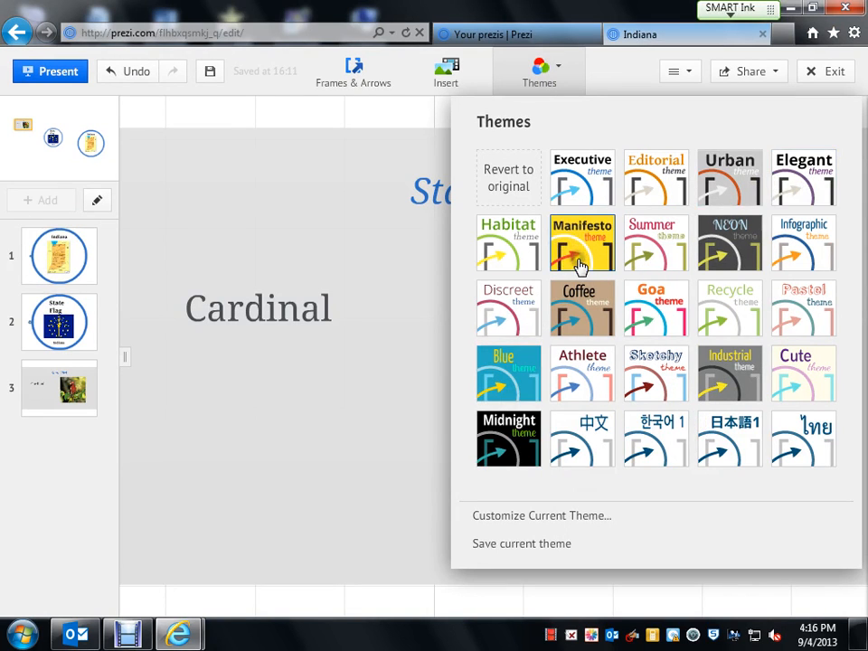
pyautogui.click(506, 434)
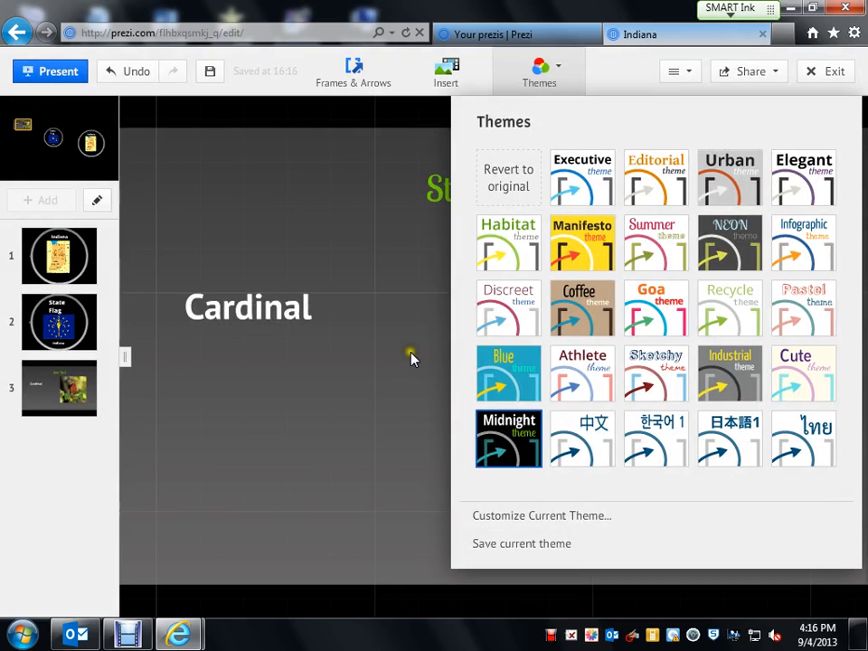
pyautogui.click(410, 356)
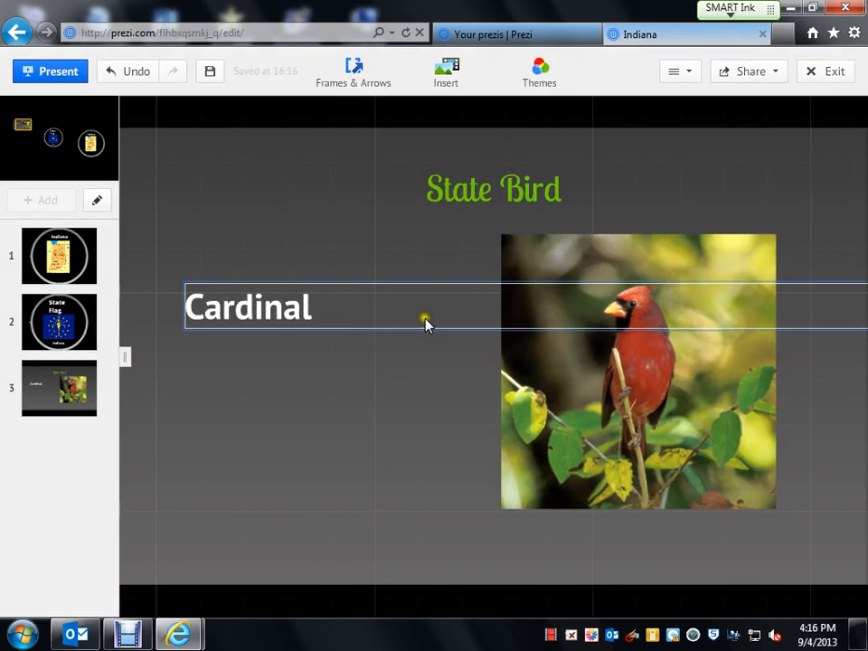
pyautogui.scroll(-5, 364, 333)
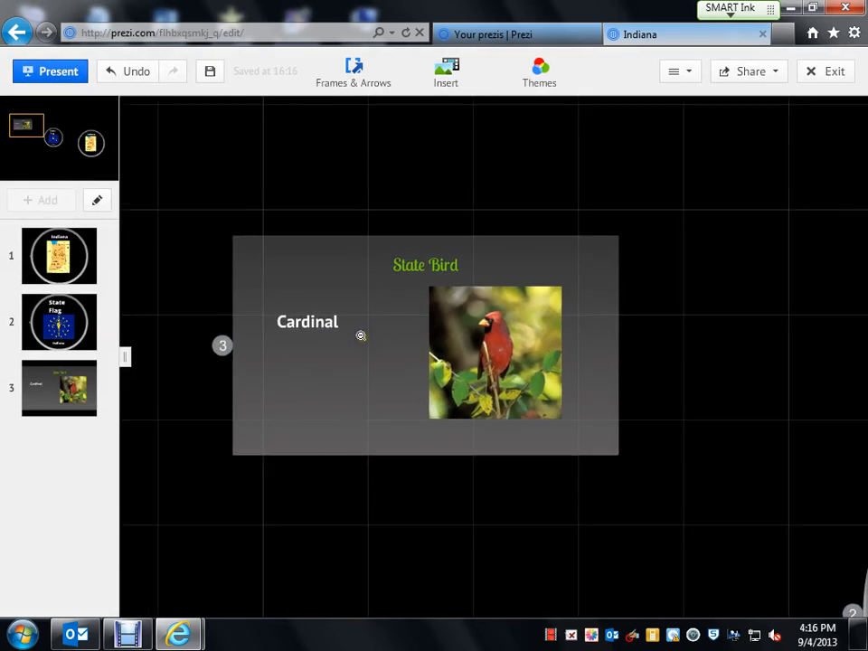
pyautogui.scroll(-3, 360, 336)
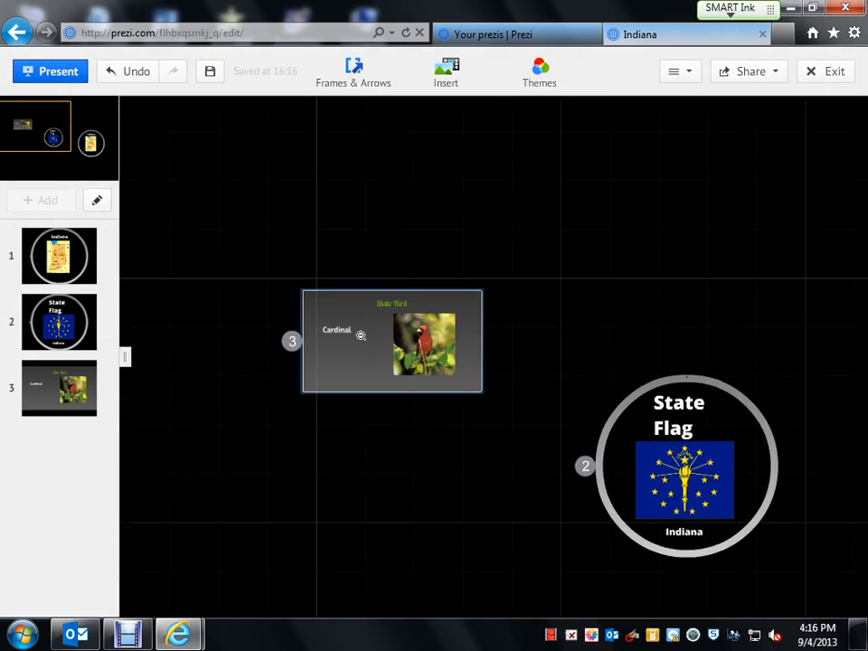
pyautogui.scroll(2, 360, 335)
# Try the Athlete theme on the prezi instead.
pyautogui.click(543, 80)
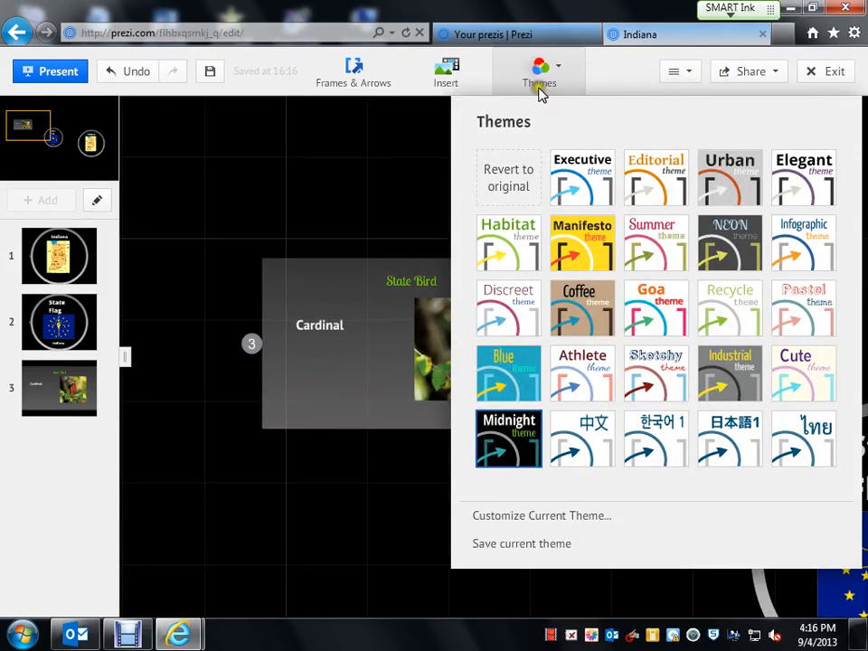
pyautogui.click(594, 375)
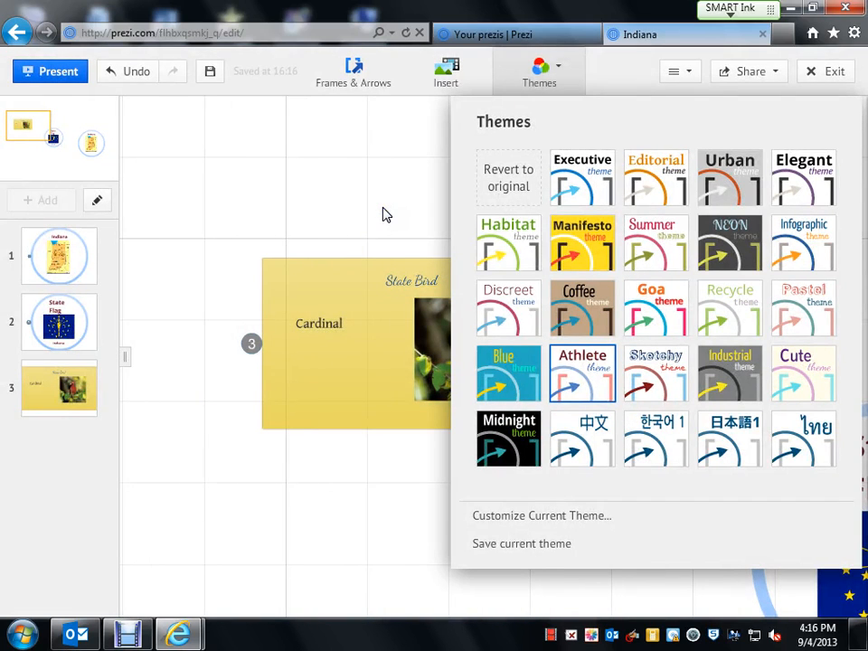
pyautogui.click(382, 214)
pyautogui.scroll(-5, 407, 225)
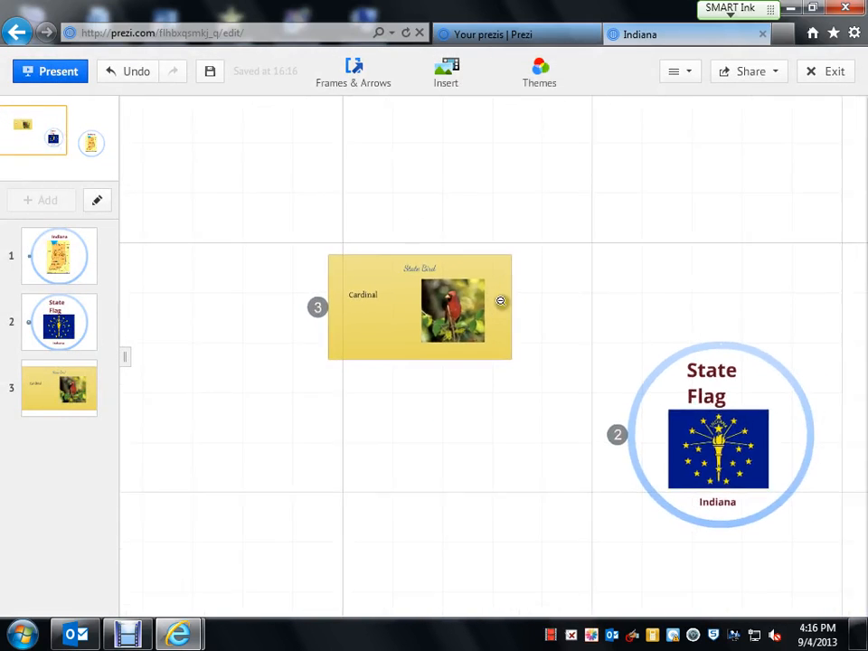
pyautogui.scroll(3, 500, 300)
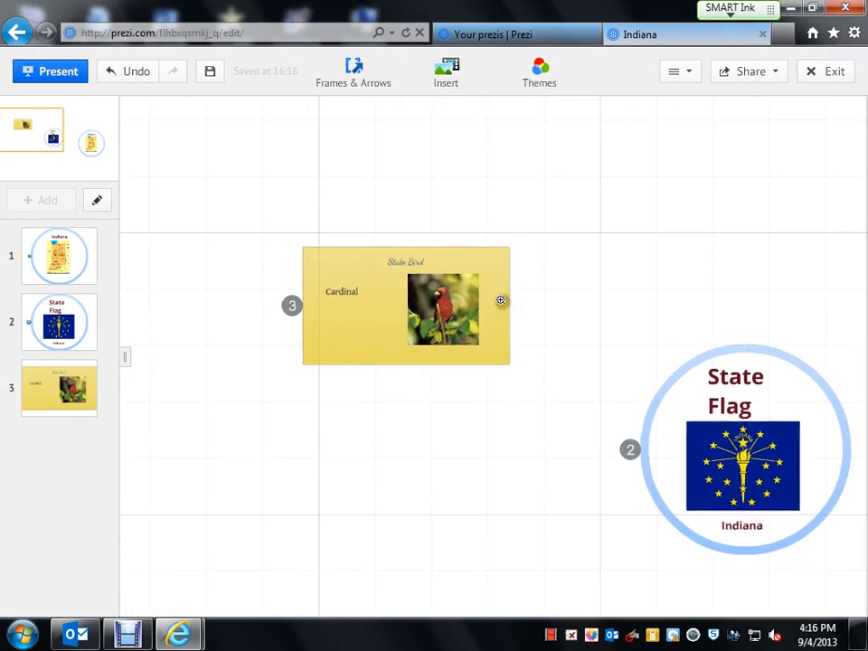
# Apply the Neon theme, then return to the Indiana map frame.
pyautogui.click(543, 74)
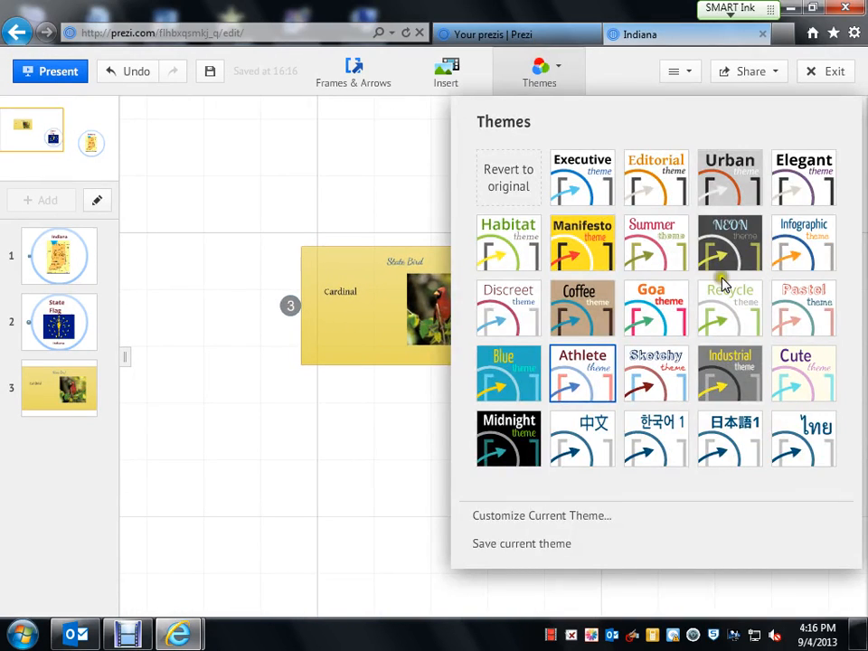
pyautogui.click(713, 233)
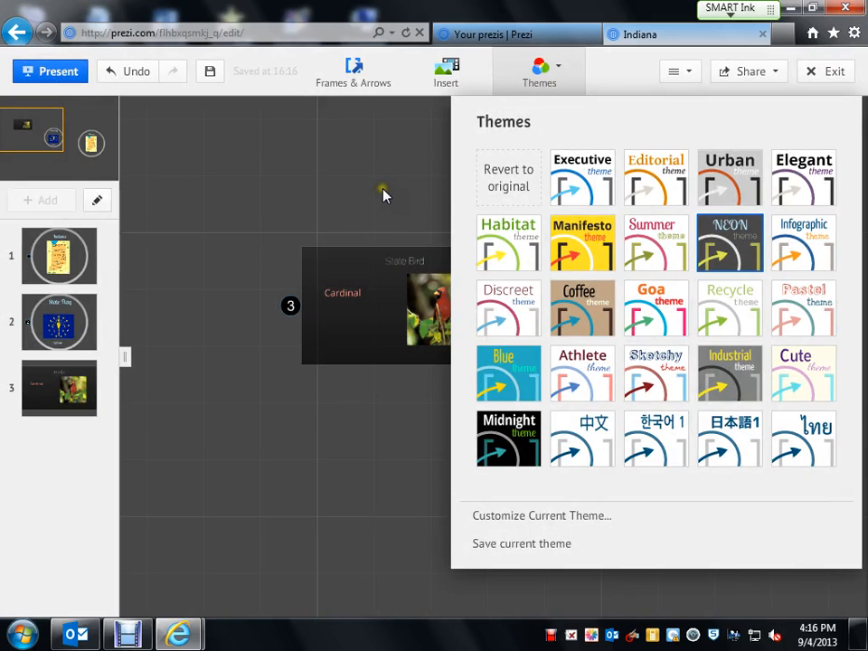
pyautogui.click(383, 193)
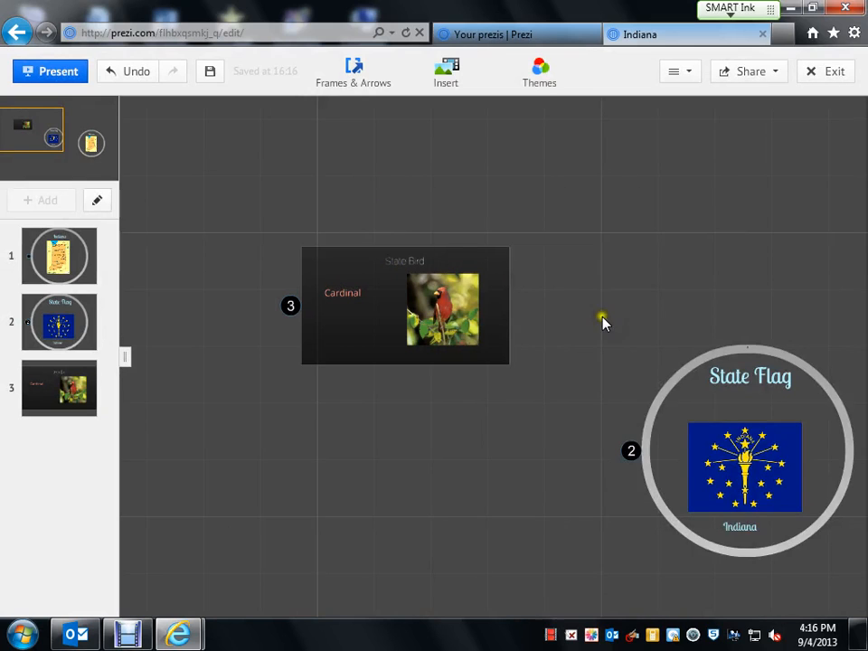
pyautogui.scroll(-4, 579, 342)
pyautogui.scroll(2, 576, 353)
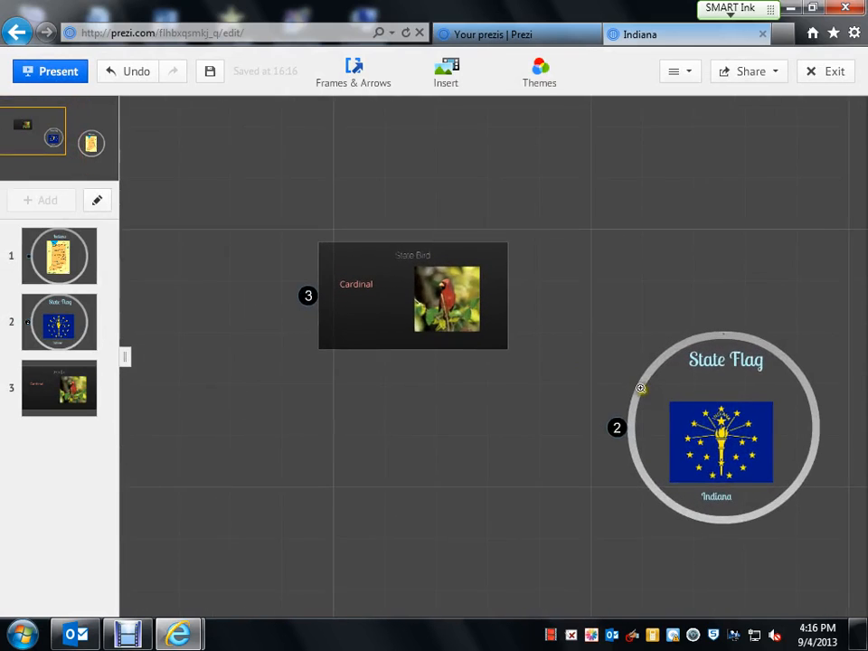
pyautogui.click(73, 249)
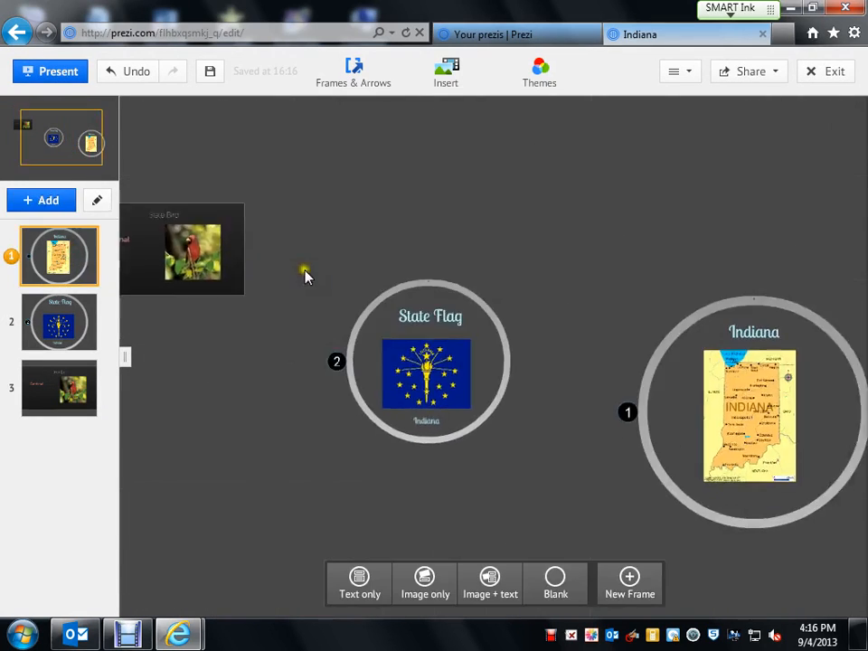
# Present full screen, advancing from Indiana to State Flag to State Bird, then exit with Esc.
pyautogui.click(43, 73)
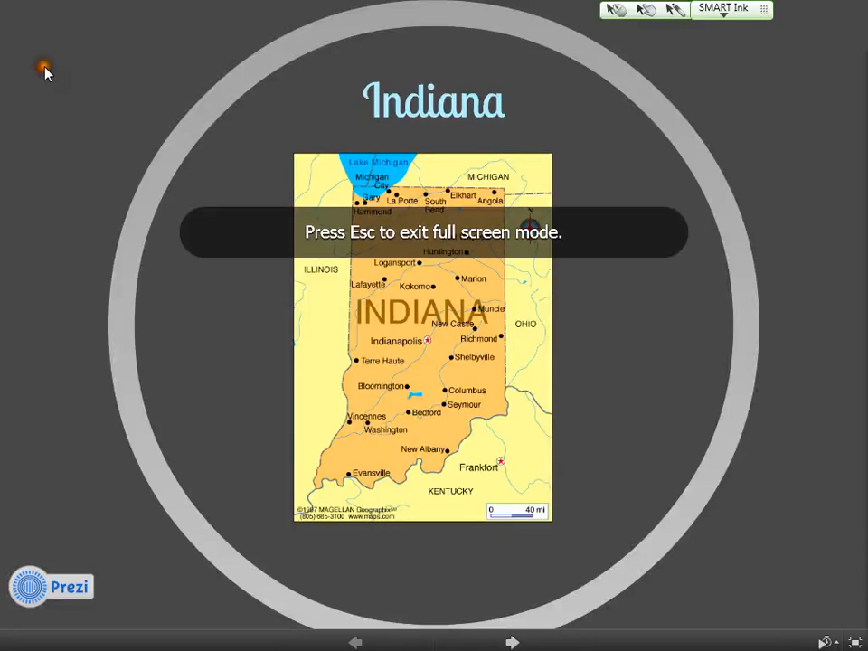
pyautogui.click(511, 640)
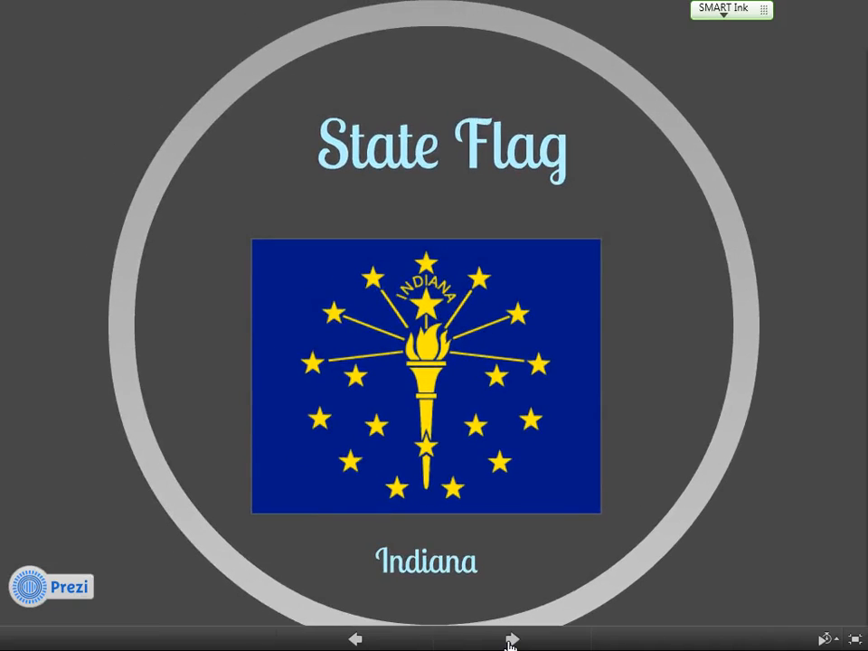
pyautogui.click(511, 640)
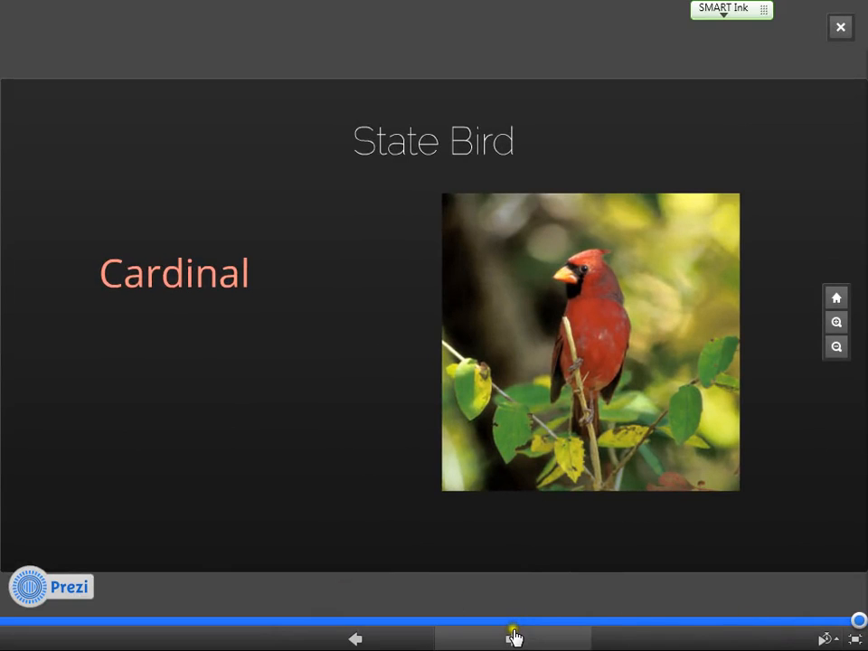
pyautogui.press('Escape')
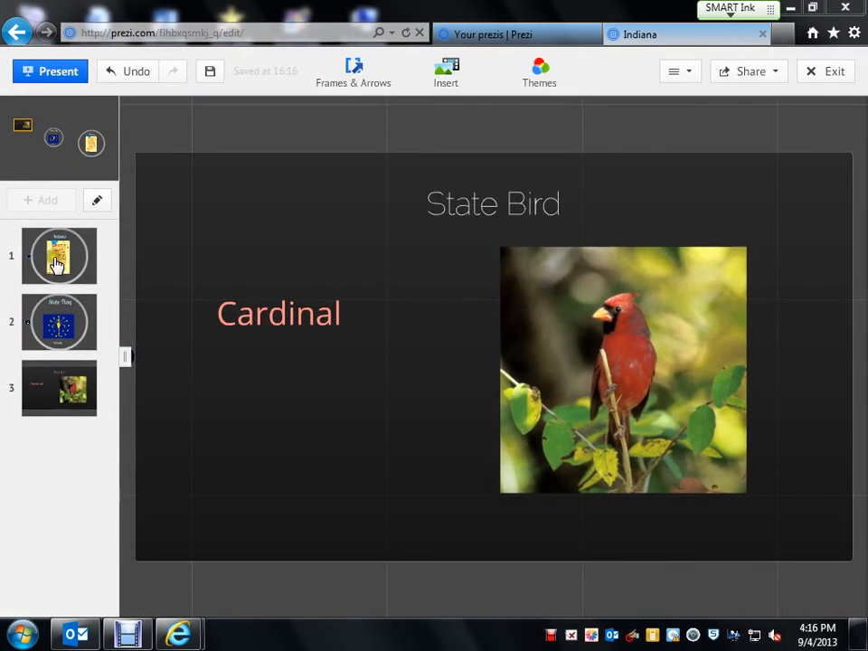
# Return to the Indiana map frame, then save and close the prezi with Exit.
pyautogui.click(56, 264)
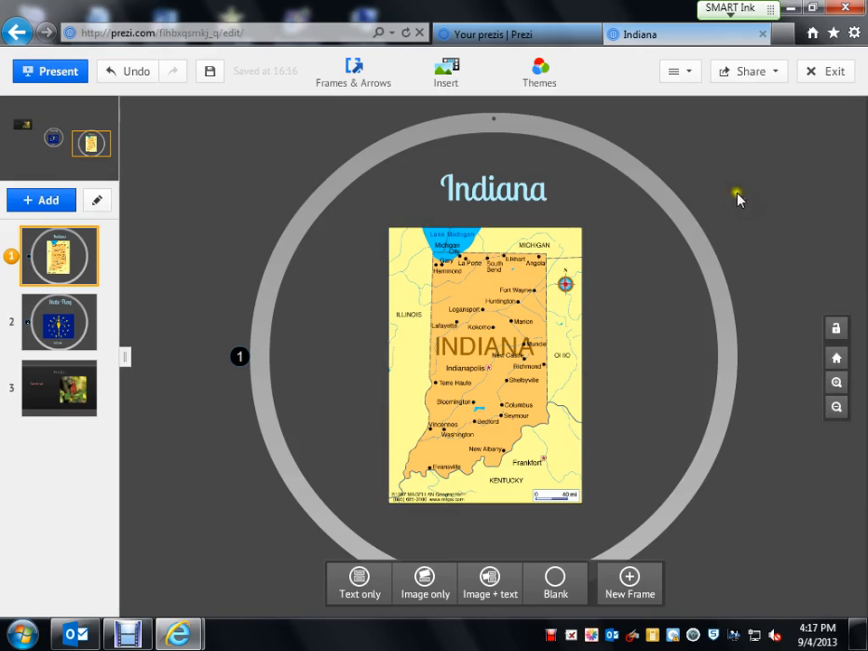
pyautogui.click(827, 80)
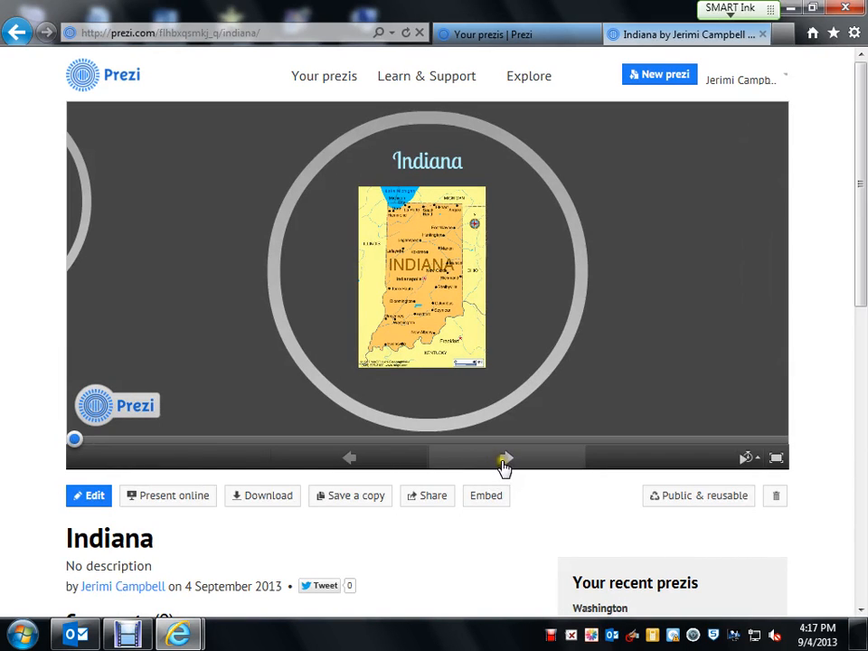
# Show the Your prezis list with Indiana, Washington and Texas, then bring up the Debut recorder.
pyautogui.scroll(1, 407, 340)
pyautogui.scroll(-2, 409, 333)
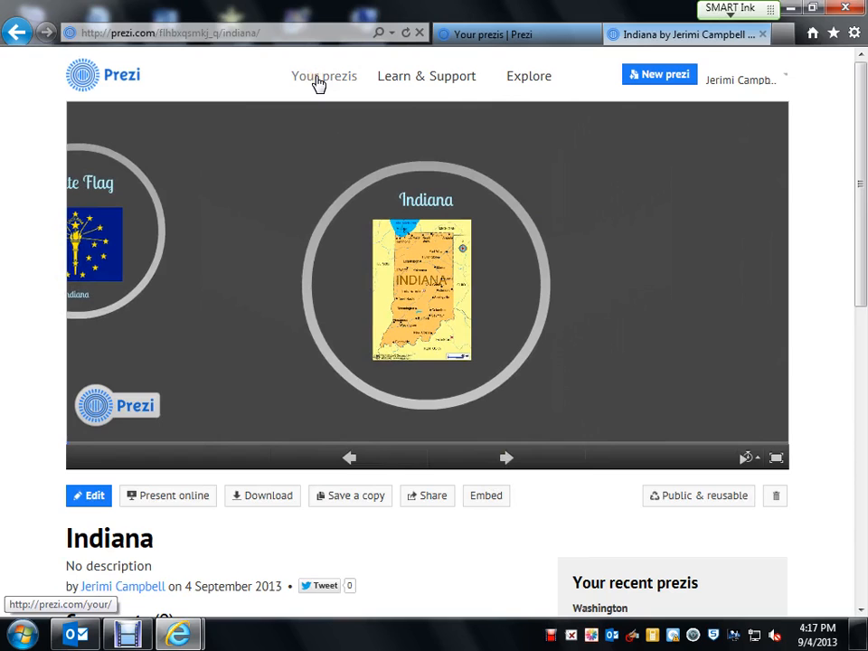
pyautogui.click(319, 82)
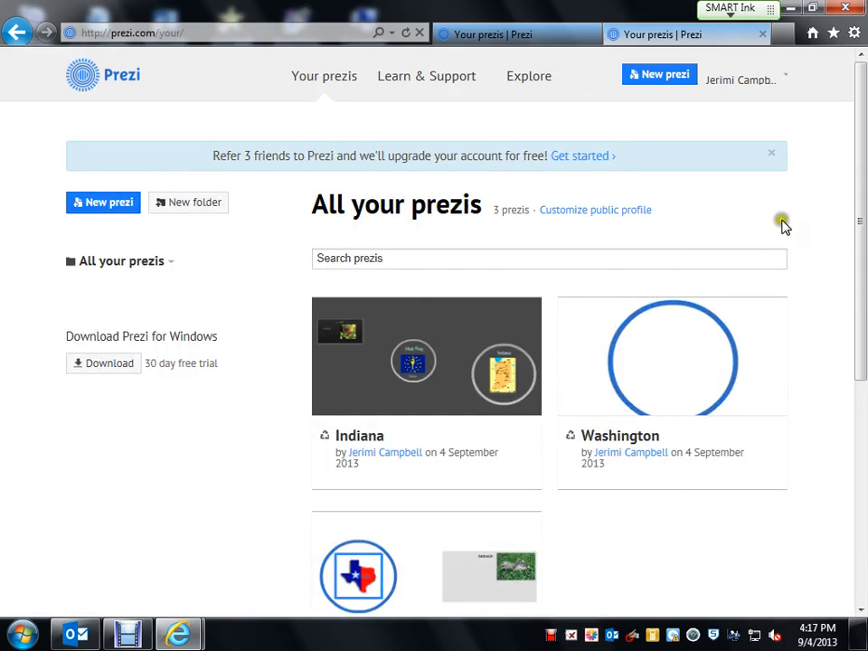
pyautogui.moveTo(860, 193); pyautogui.dragTo(840, 225)
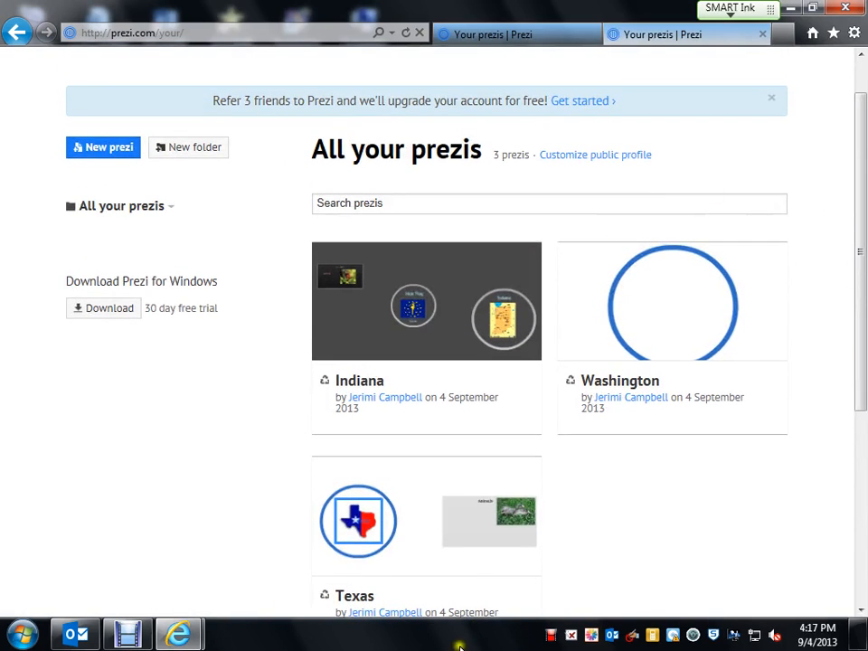
pyautogui.click(552, 635)
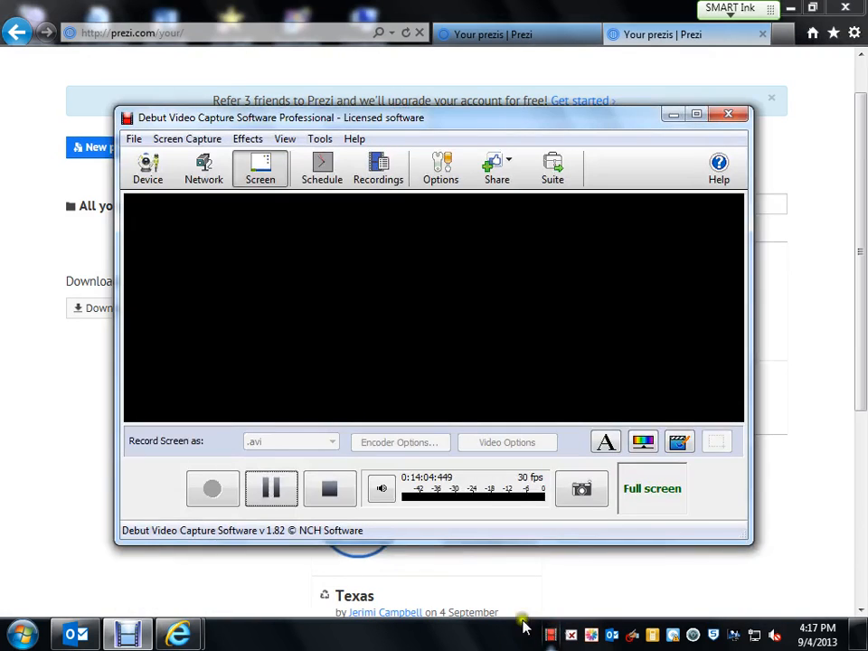